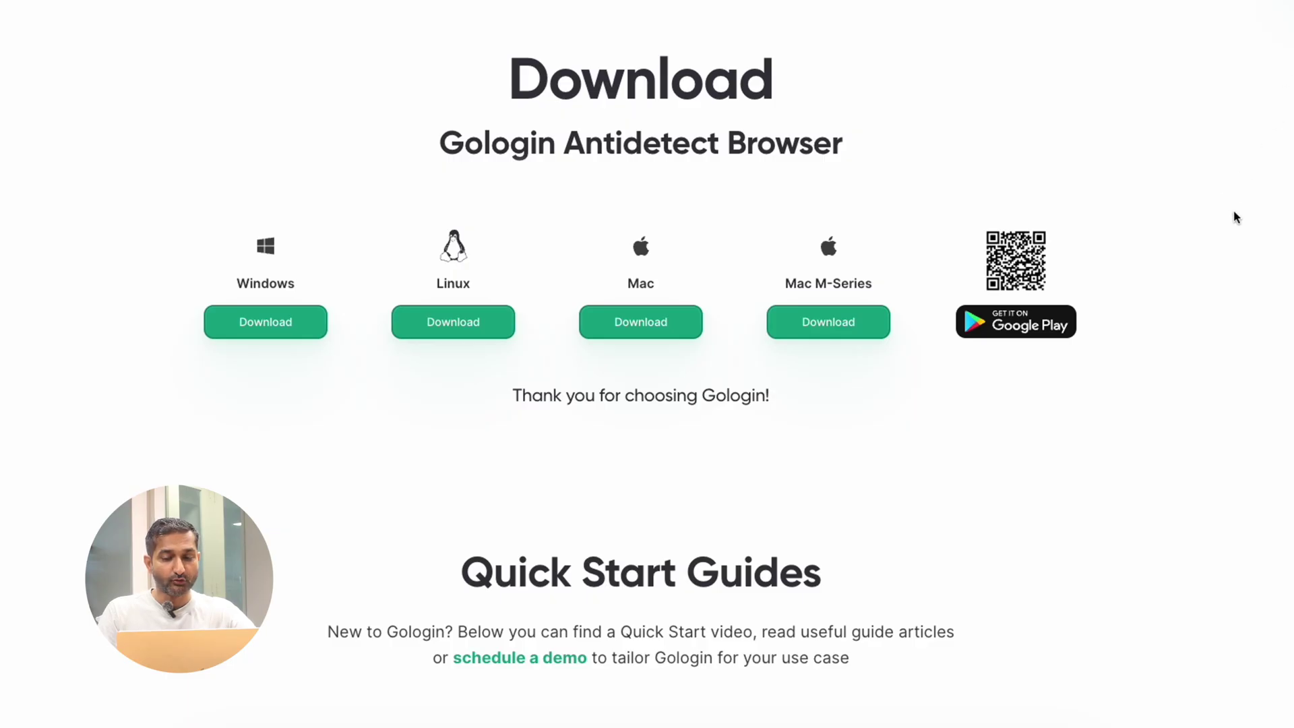
Read over the download page's Windows, Linux, Mac and Mac M-Series platform options.
drag(410, 139, 759, 135)
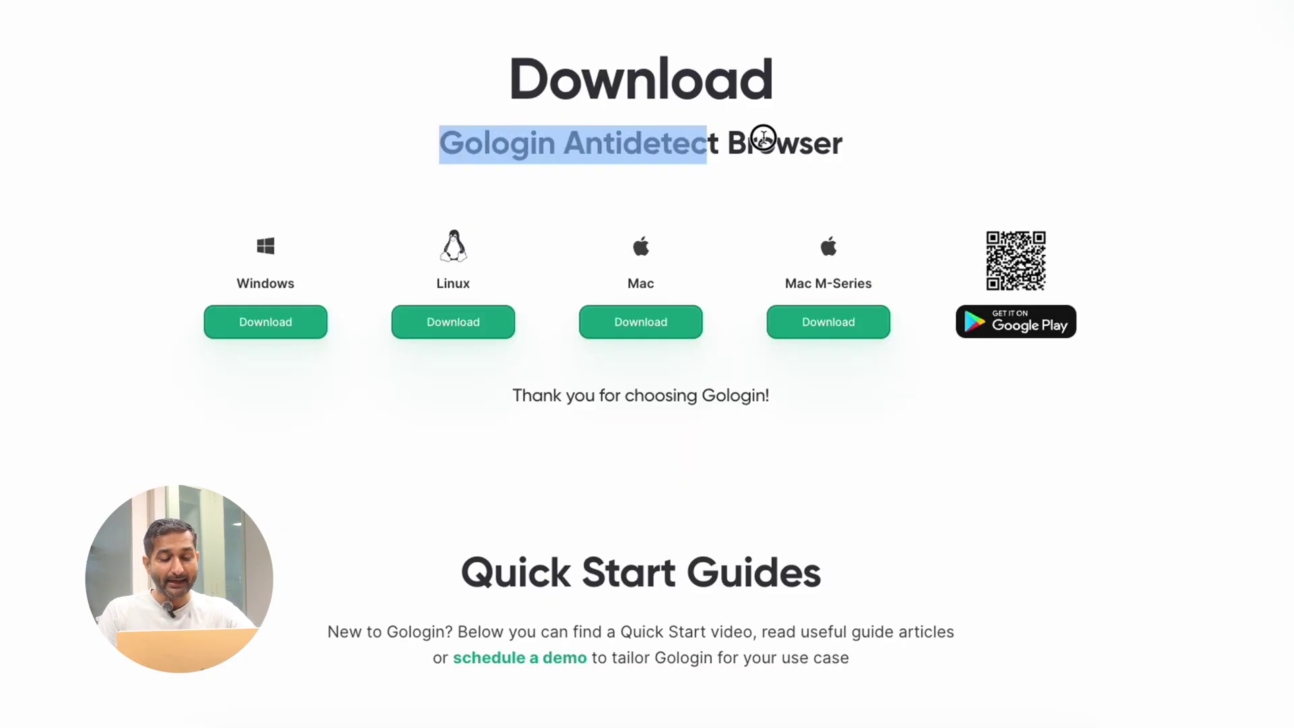
triple_click(848, 150)
click(896, 150)
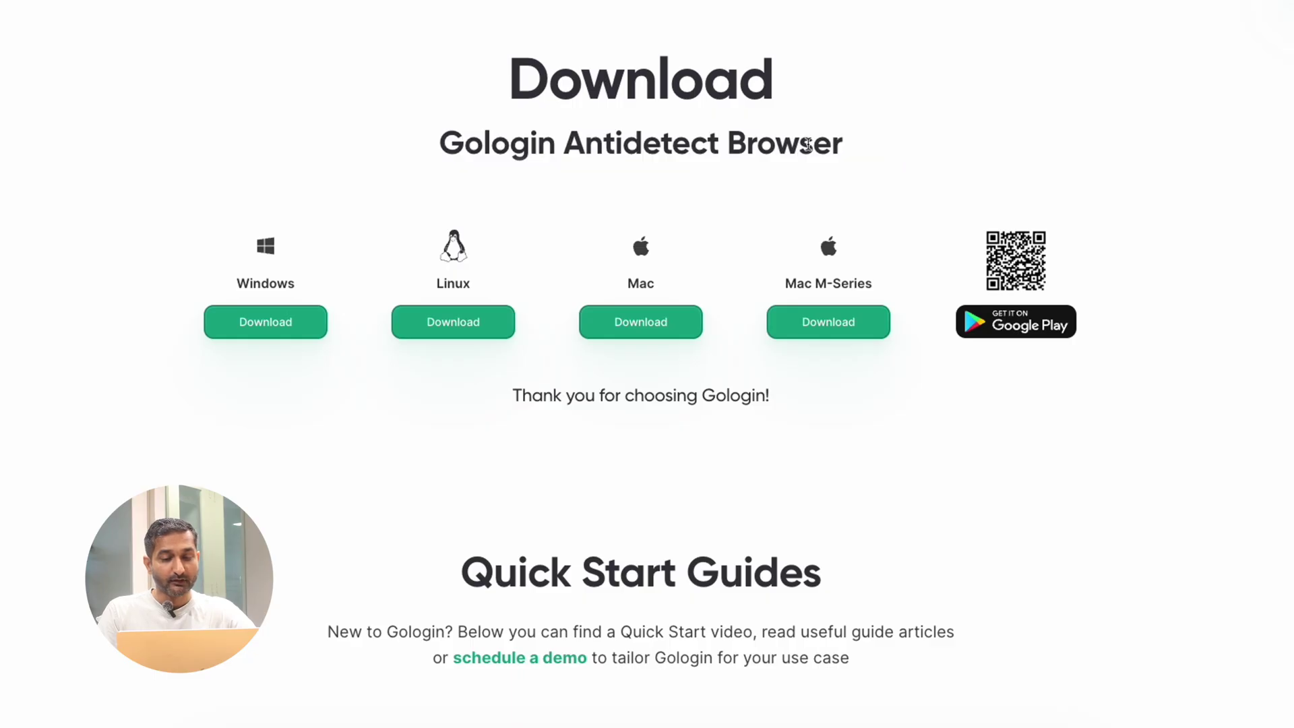
double_click(295, 282)
double_click(451, 282)
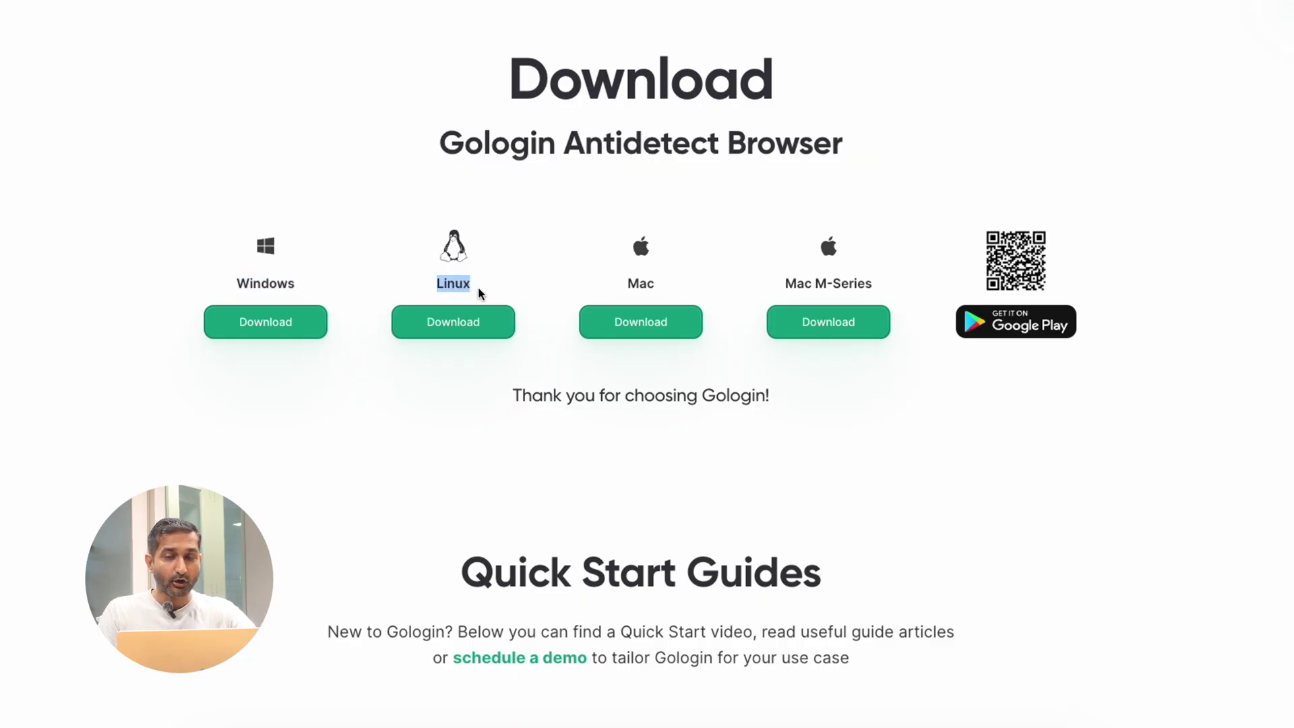
double_click(637, 283)
drag(783, 282, 875, 283)
click(912, 381)
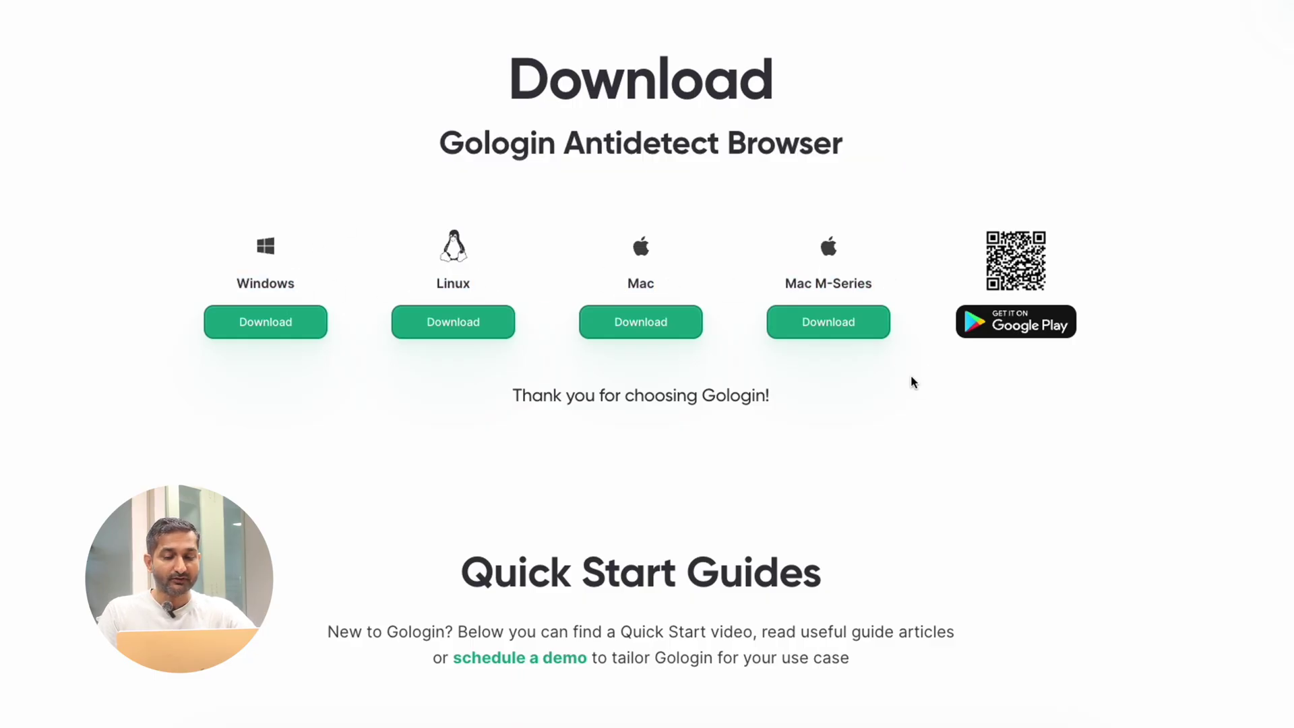
Download the Mac M-Series installer, install GoLogin into Applications, and launch it from Launchpad.
click(828, 327)
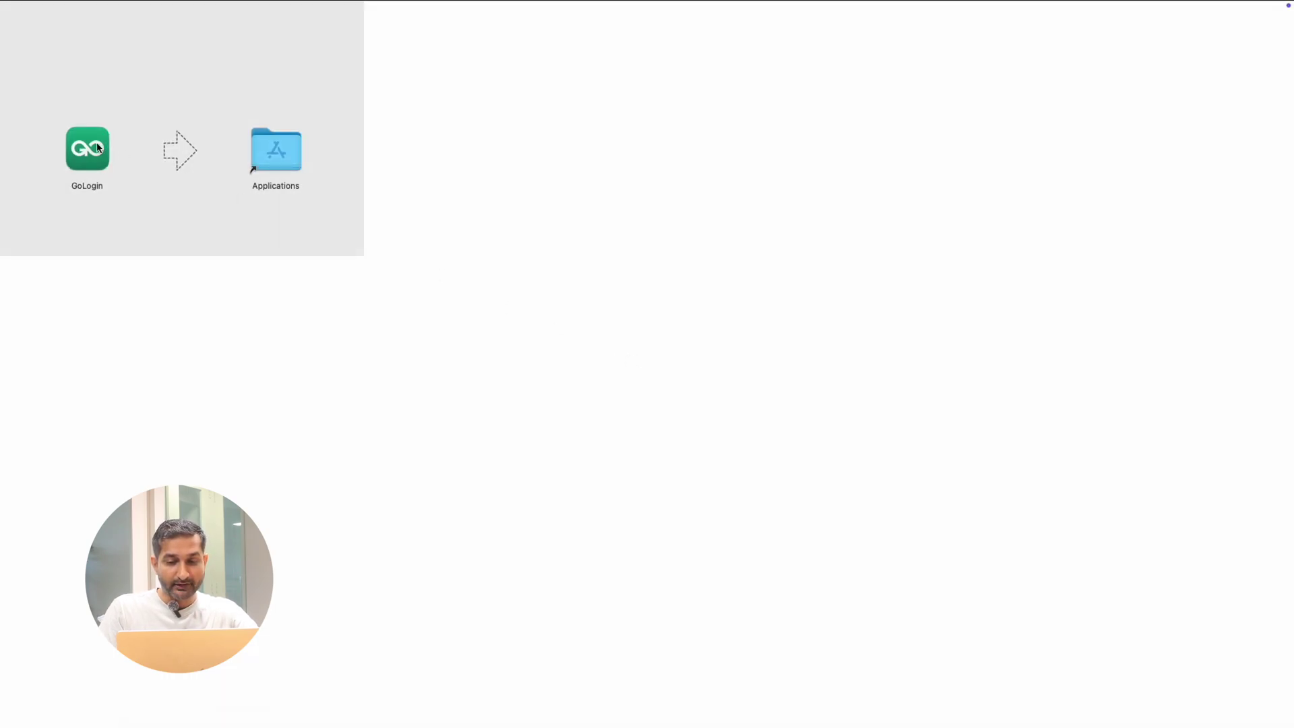
mouse_move(87, 149)
mouse_down()
mouse_move(159, 126)
mouse_move(273, 145)
mouse_up()
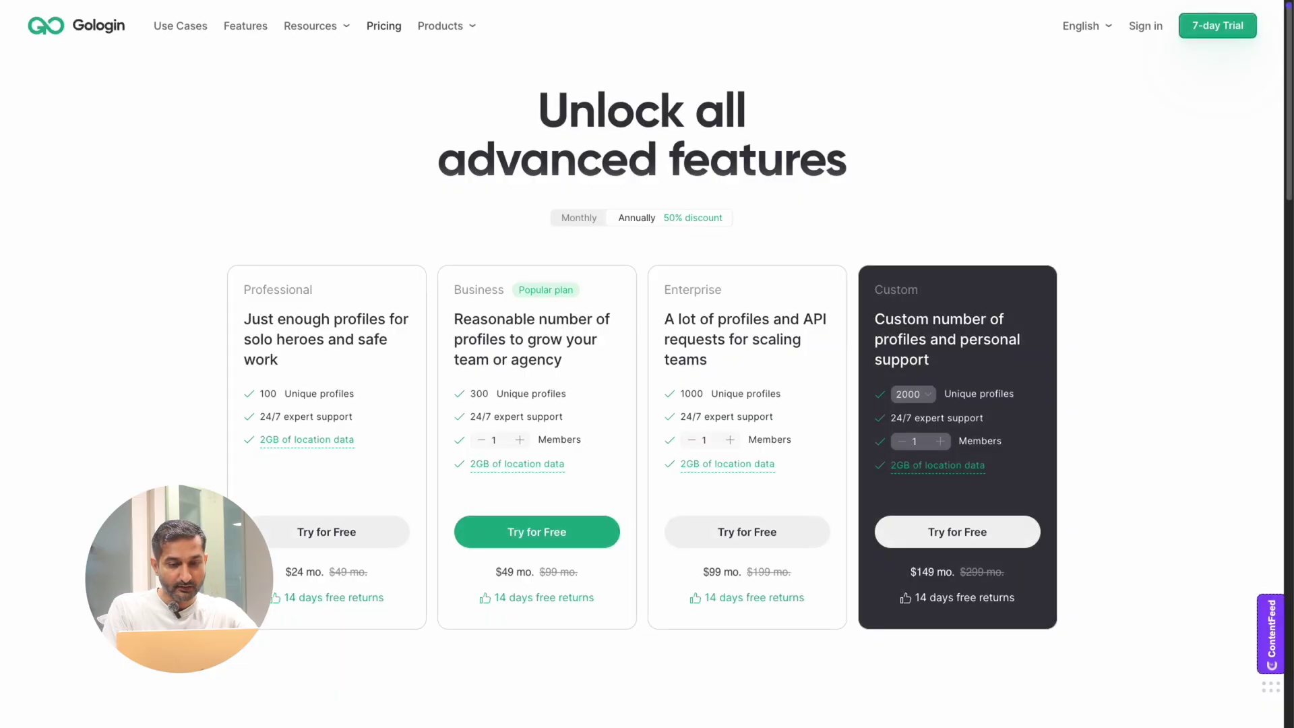
click(175, 684)
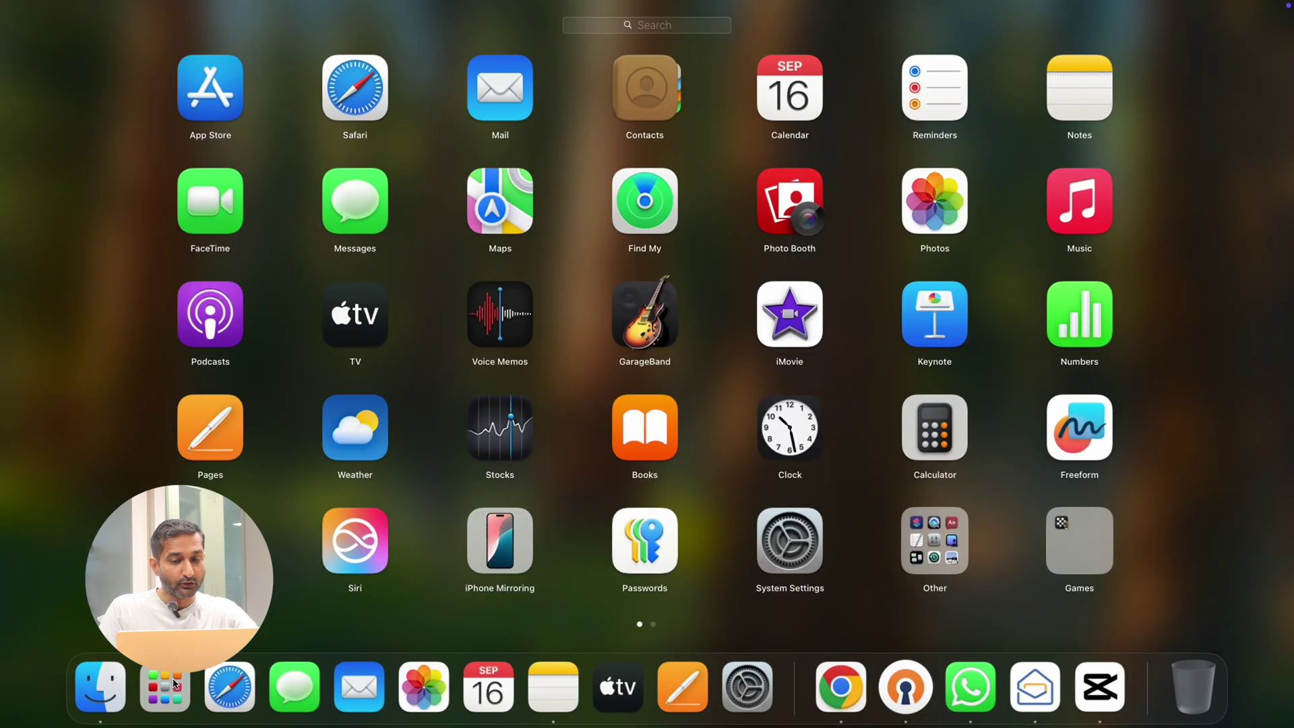
scroll(773, 347, right, 3)
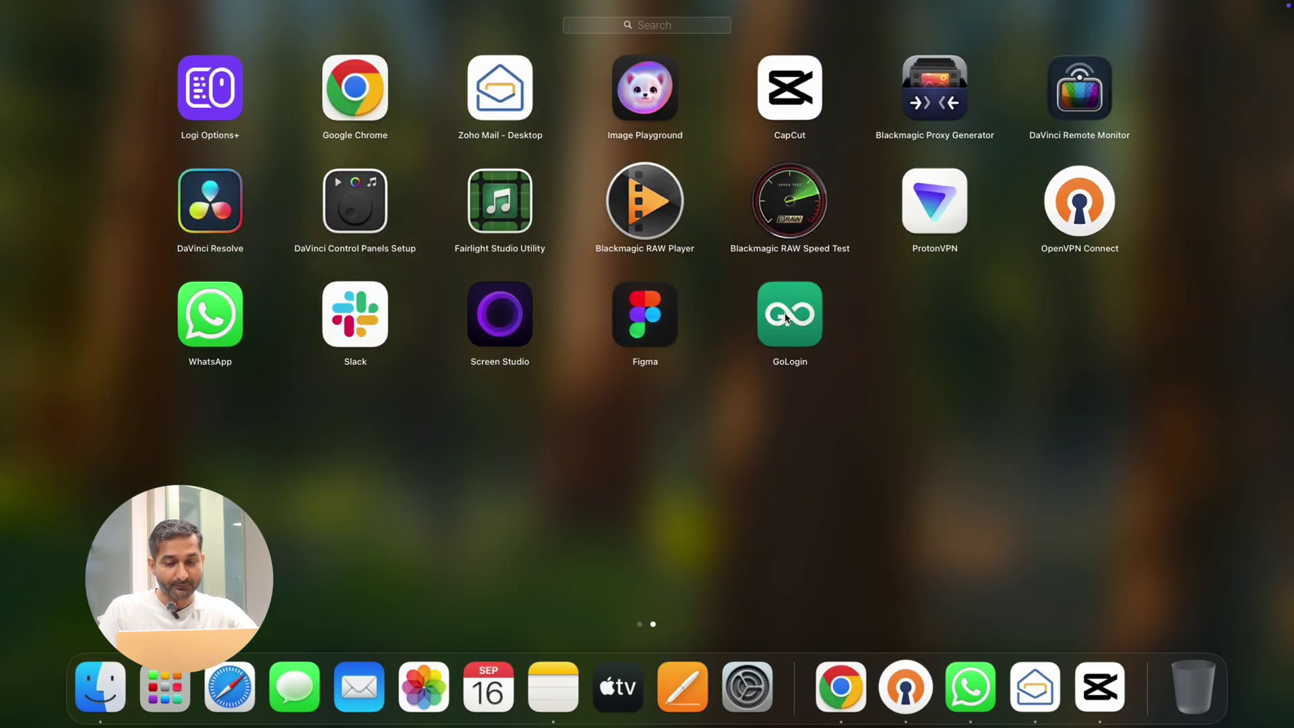
click(786, 319)
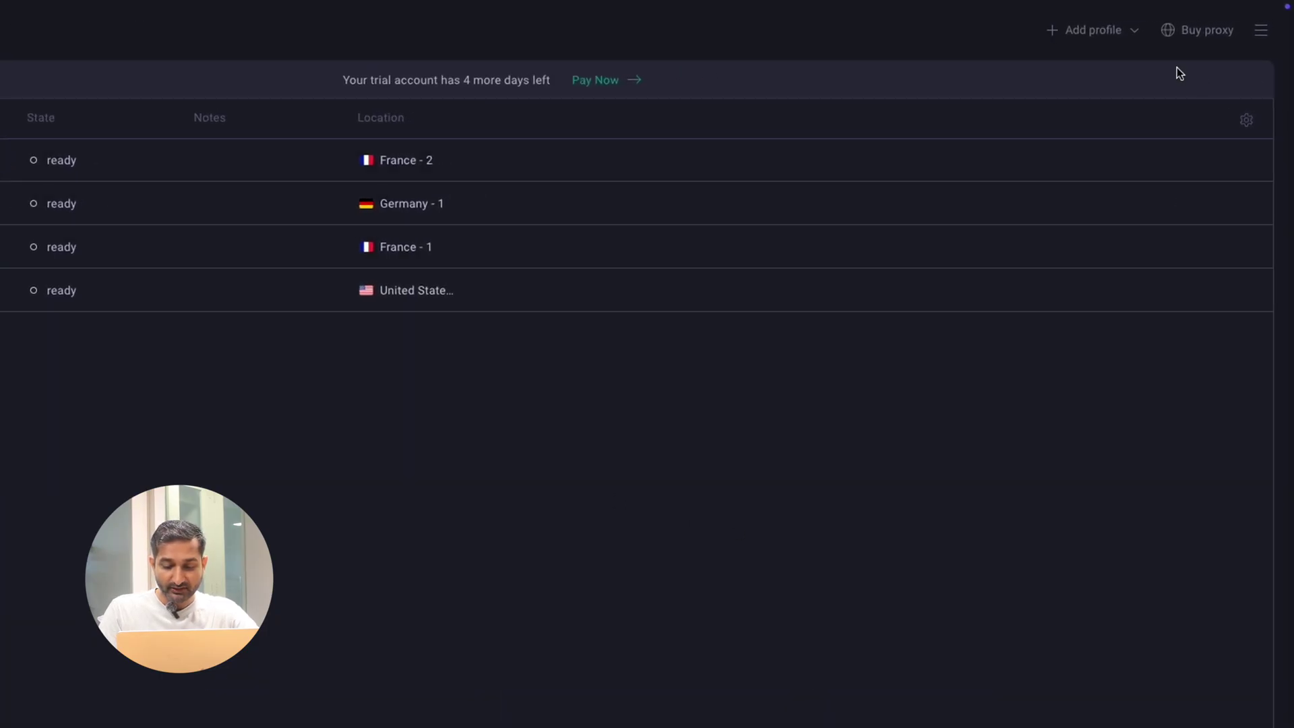
Add a new profile, replacing the default 'profile 4' name with Youtube and leaving the folder empty.
click(1074, 31)
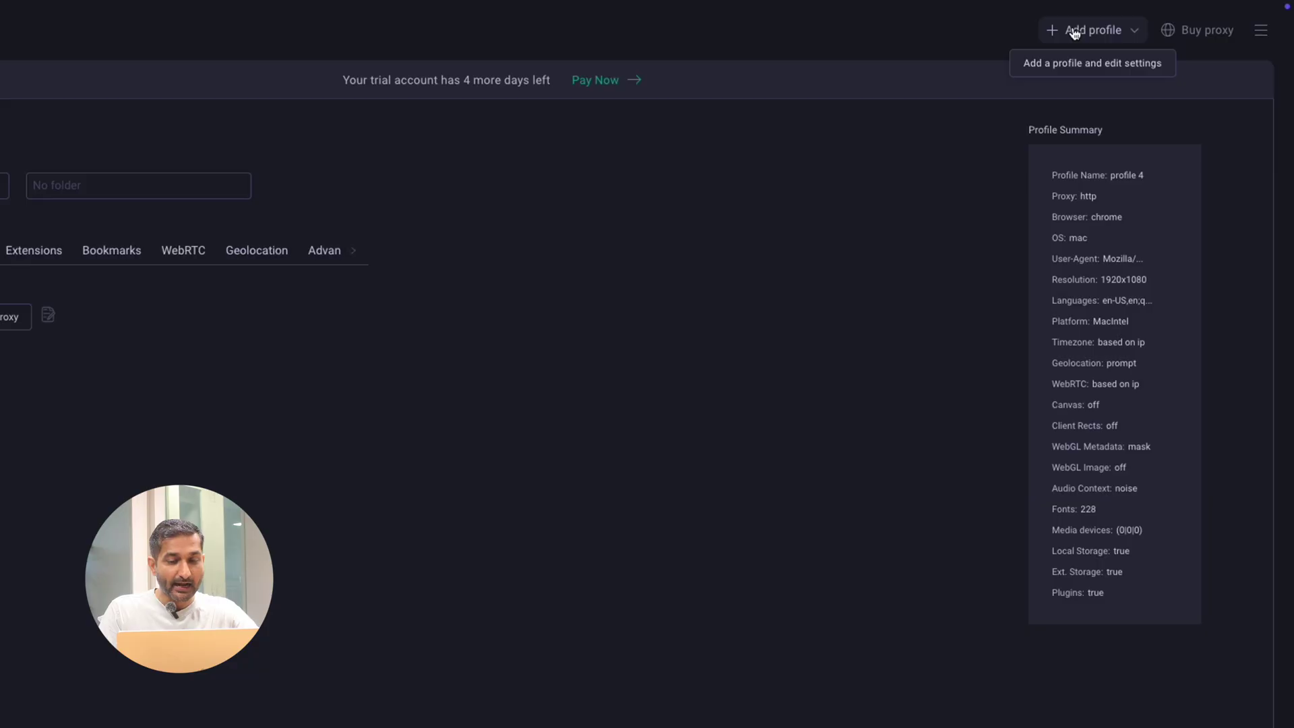
click(77, 149)
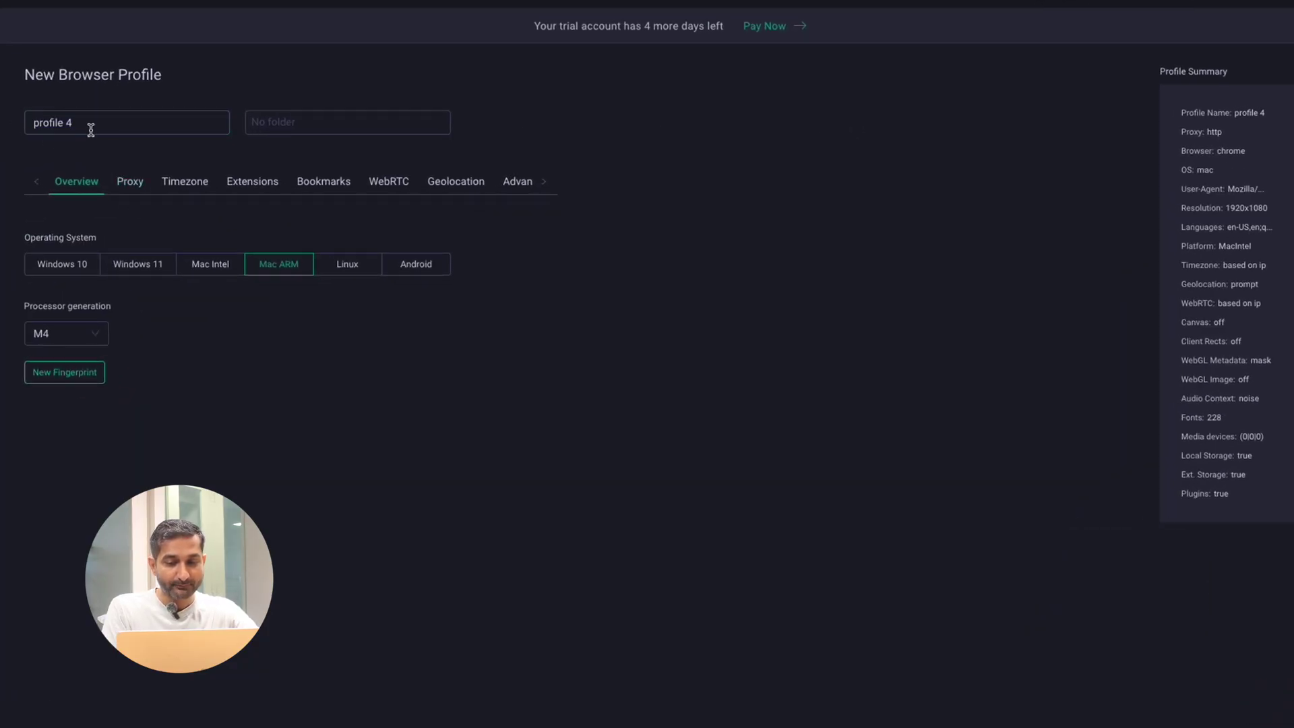
drag(89, 127, 12, 127)
key(BackSpace)
text(Youtube)
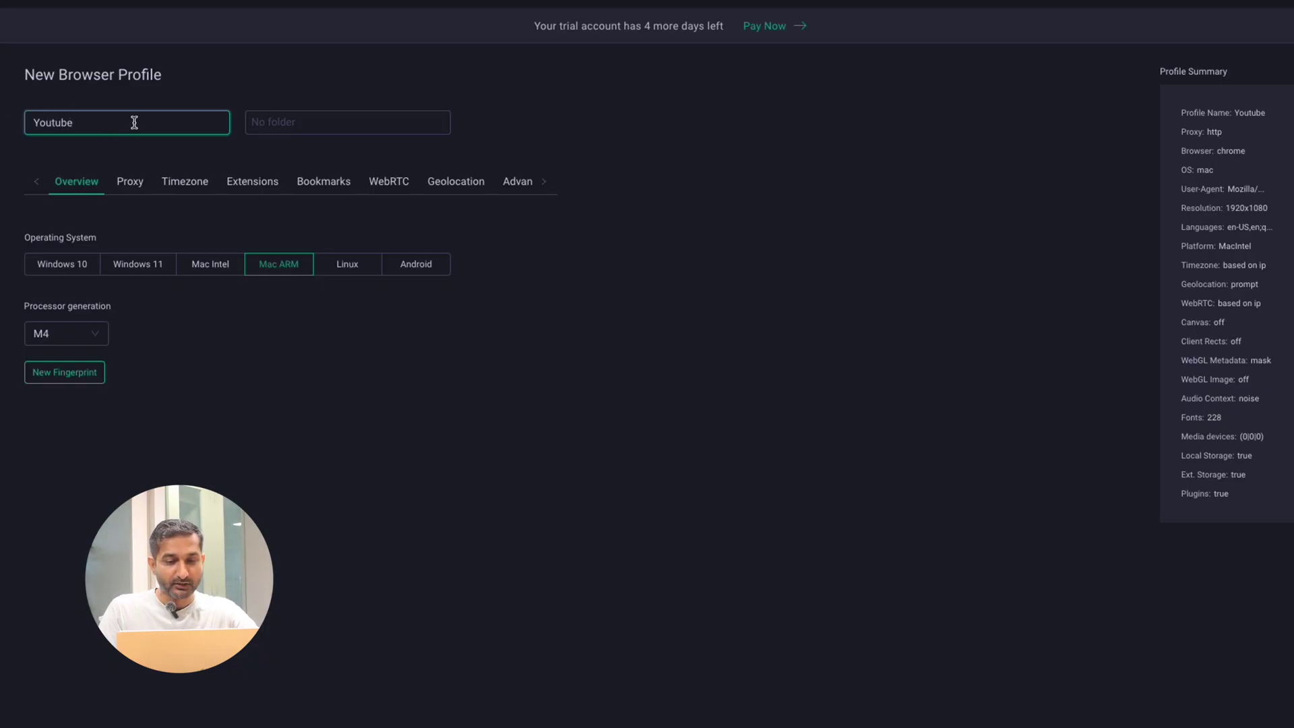
click(252, 77)
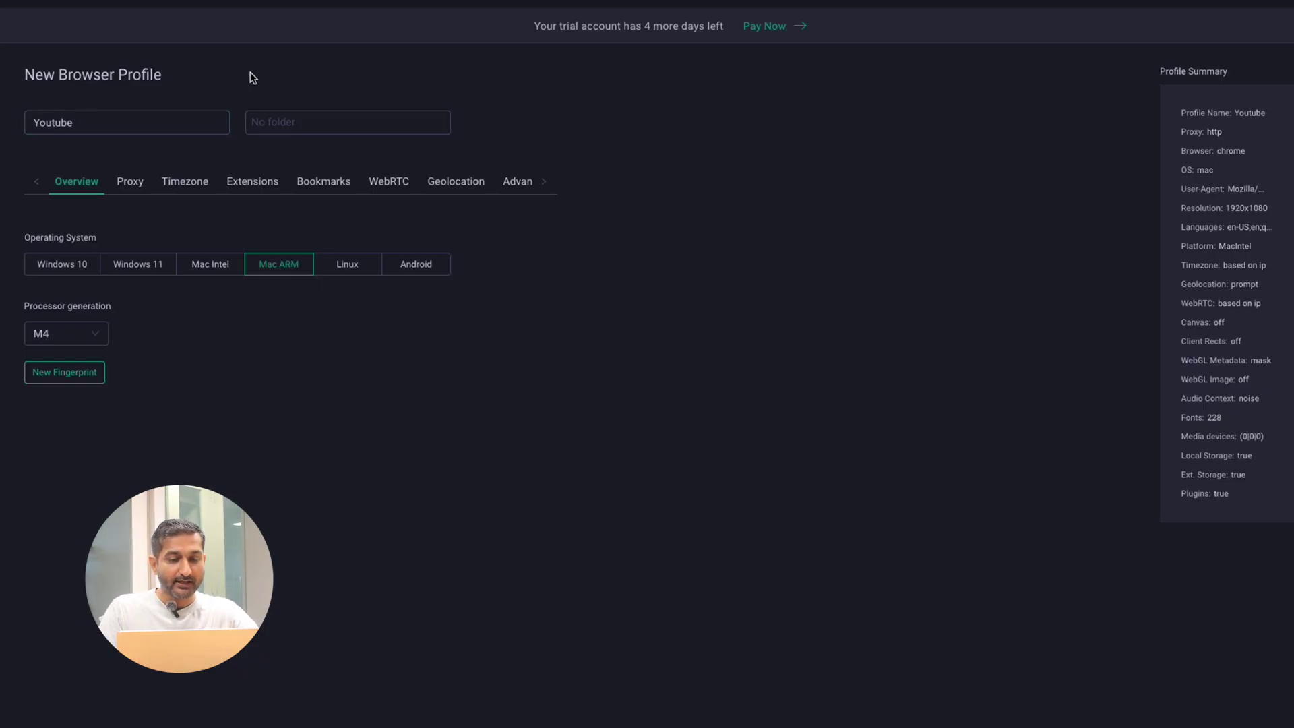
click(262, 129)
click(86, 234)
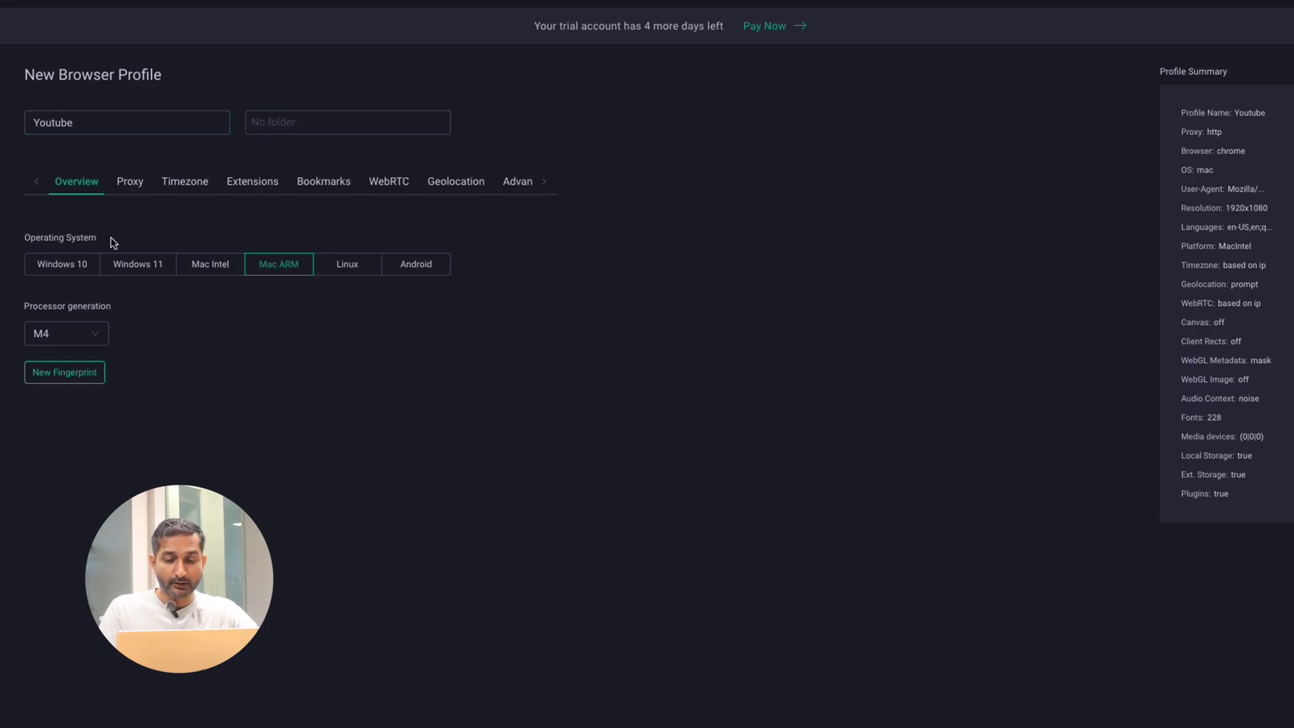
Check the Mac ARM M4 processor options and generate a new fingerprint.
drag(113, 243, 22, 238)
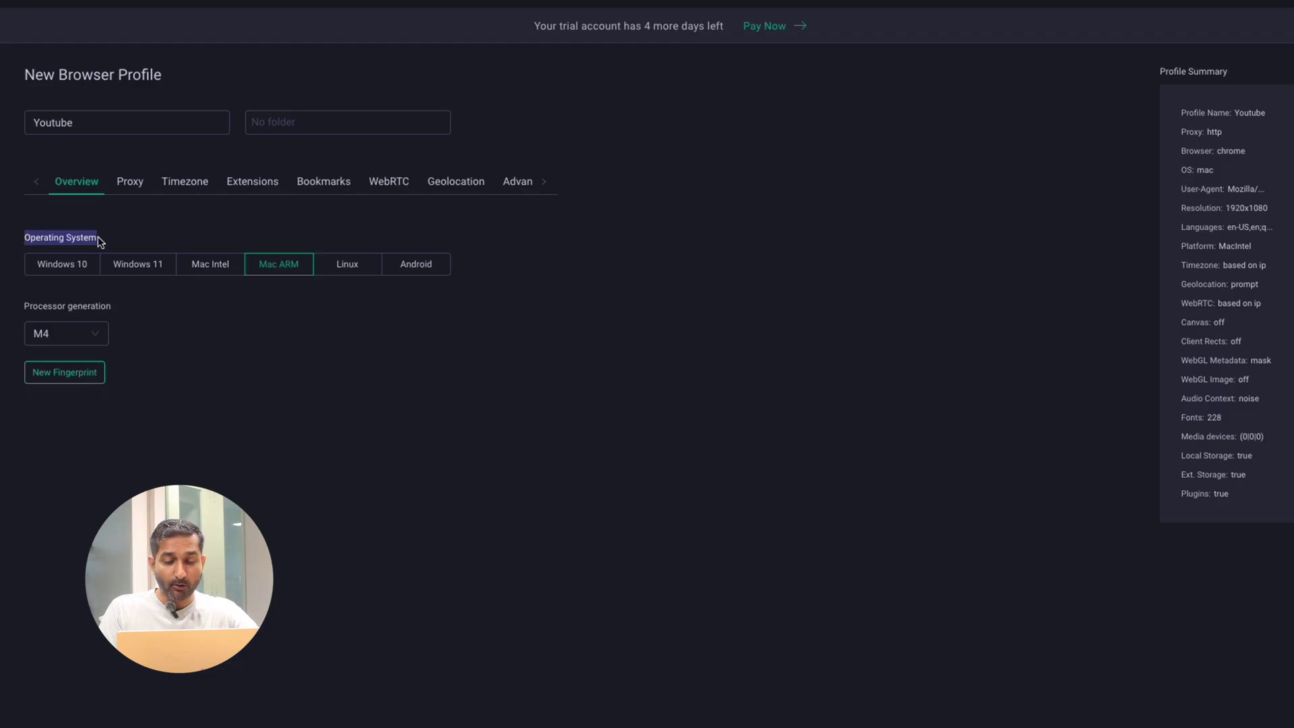
click(158, 313)
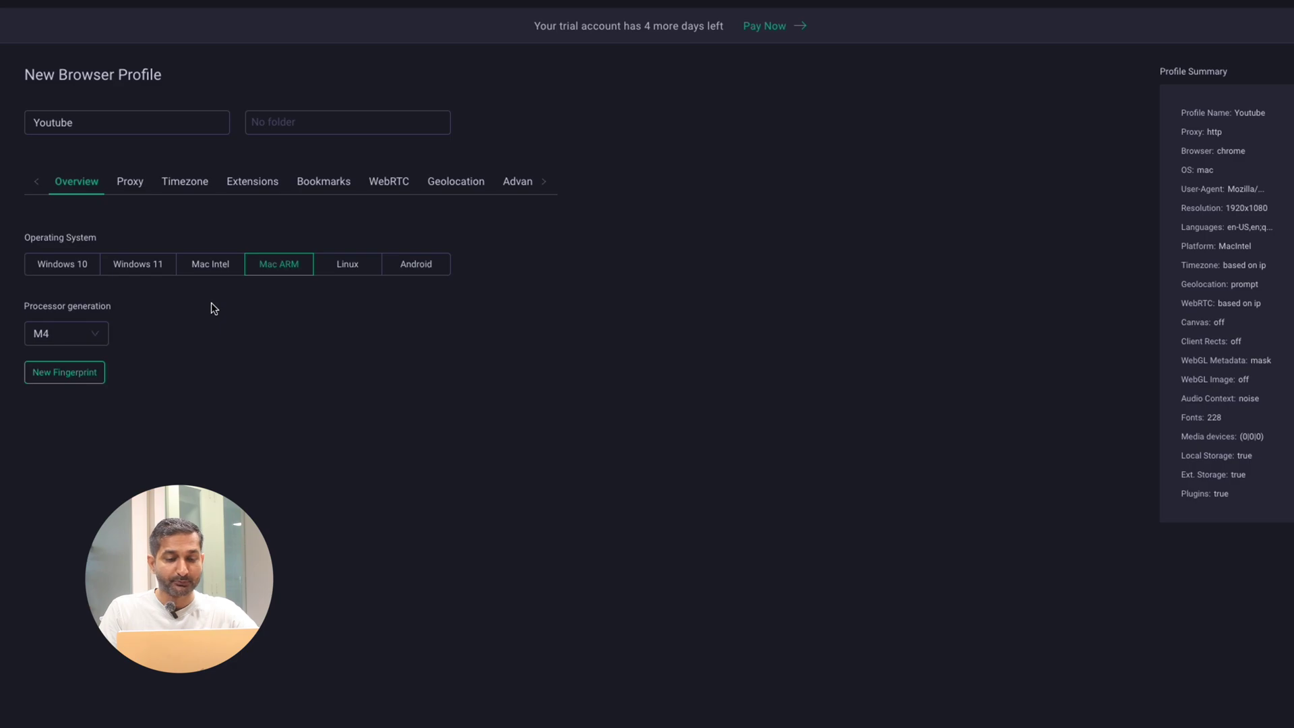
mouse_move(110, 304)
mouse_down()
mouse_move(64, 298)
mouse_move(24, 236)
mouse_up()
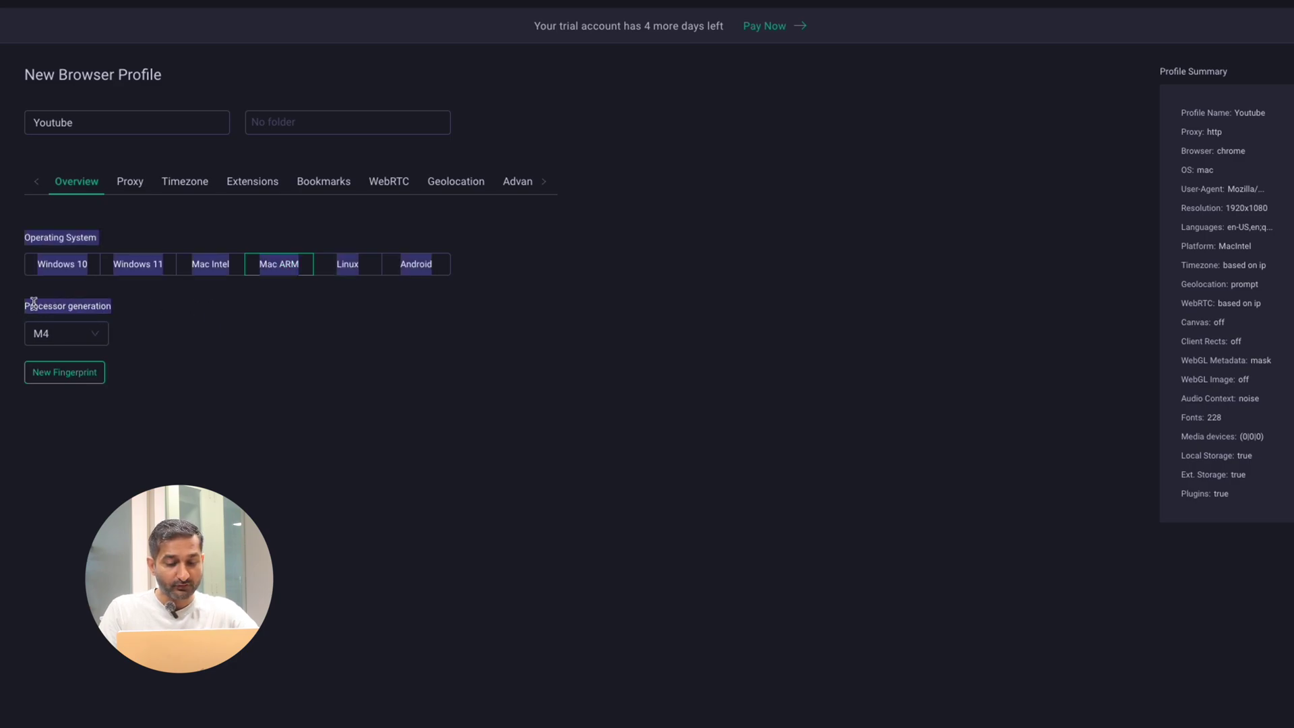
click(94, 337)
click(95, 337)
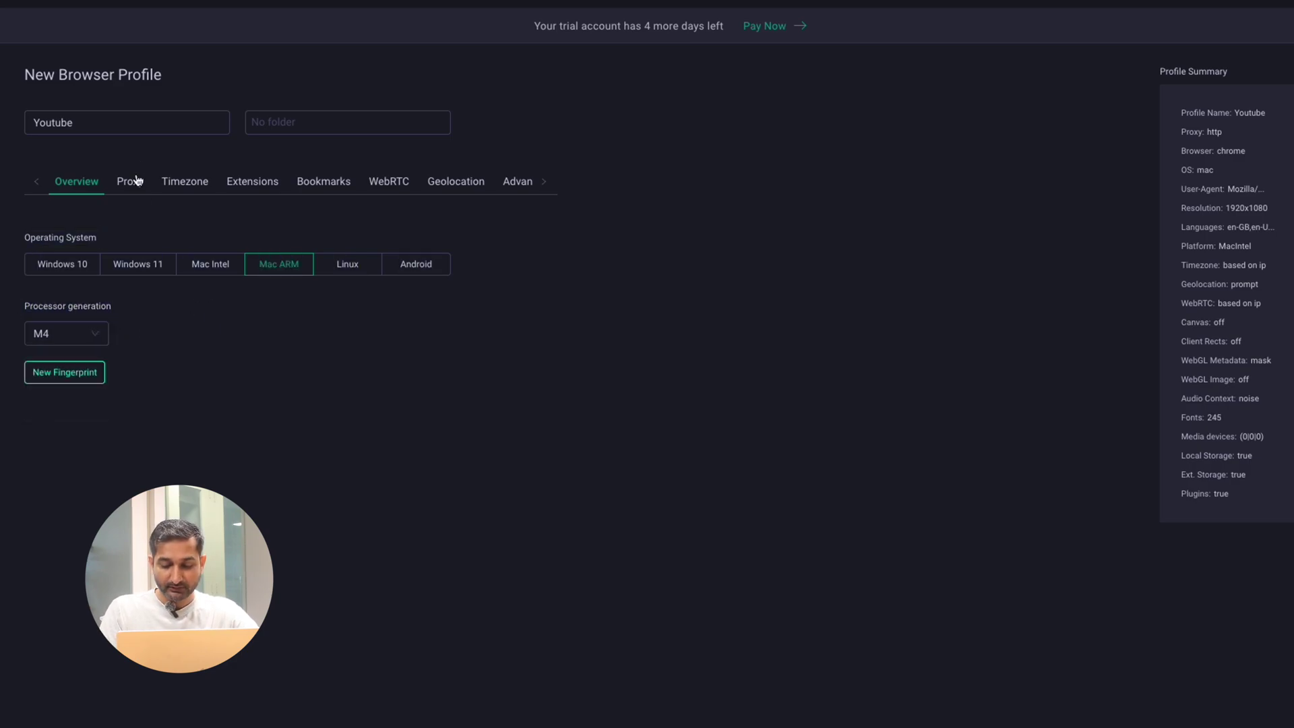
click(123, 183)
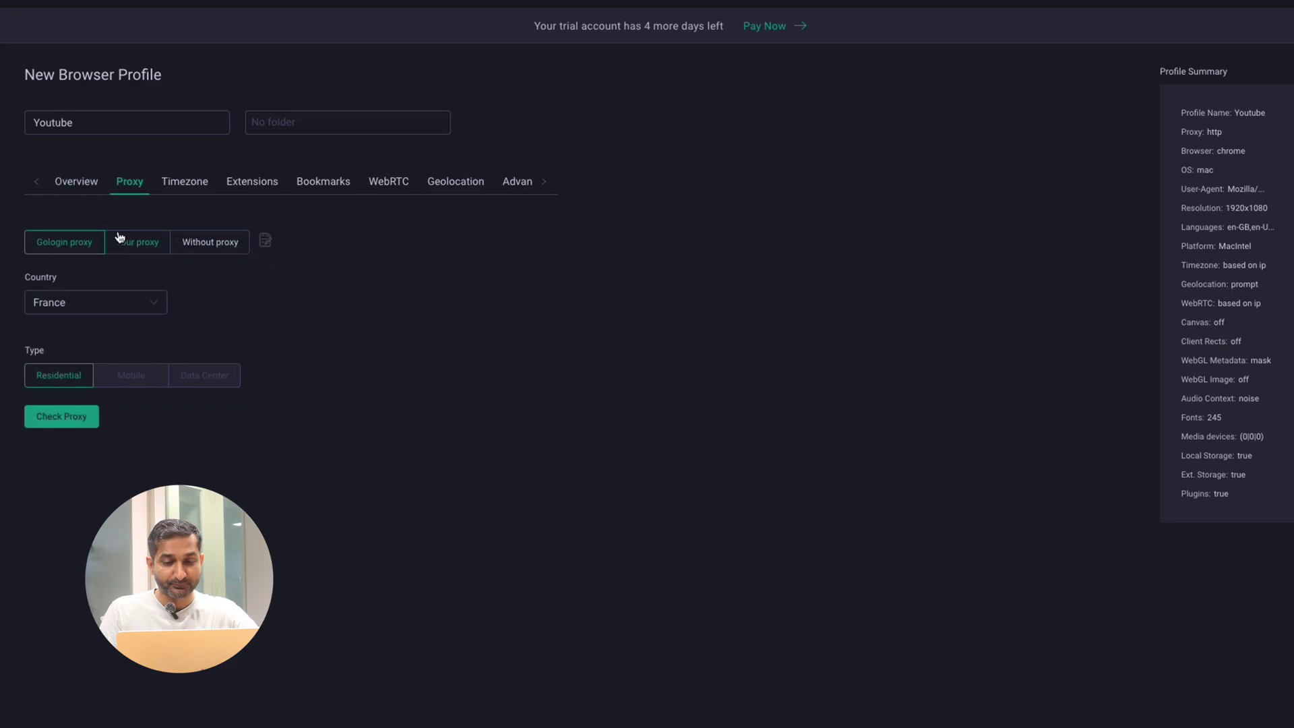
Switch the residential proxy country to United States and test it, confirming a San Francisco IP.
click(147, 244)
click(138, 300)
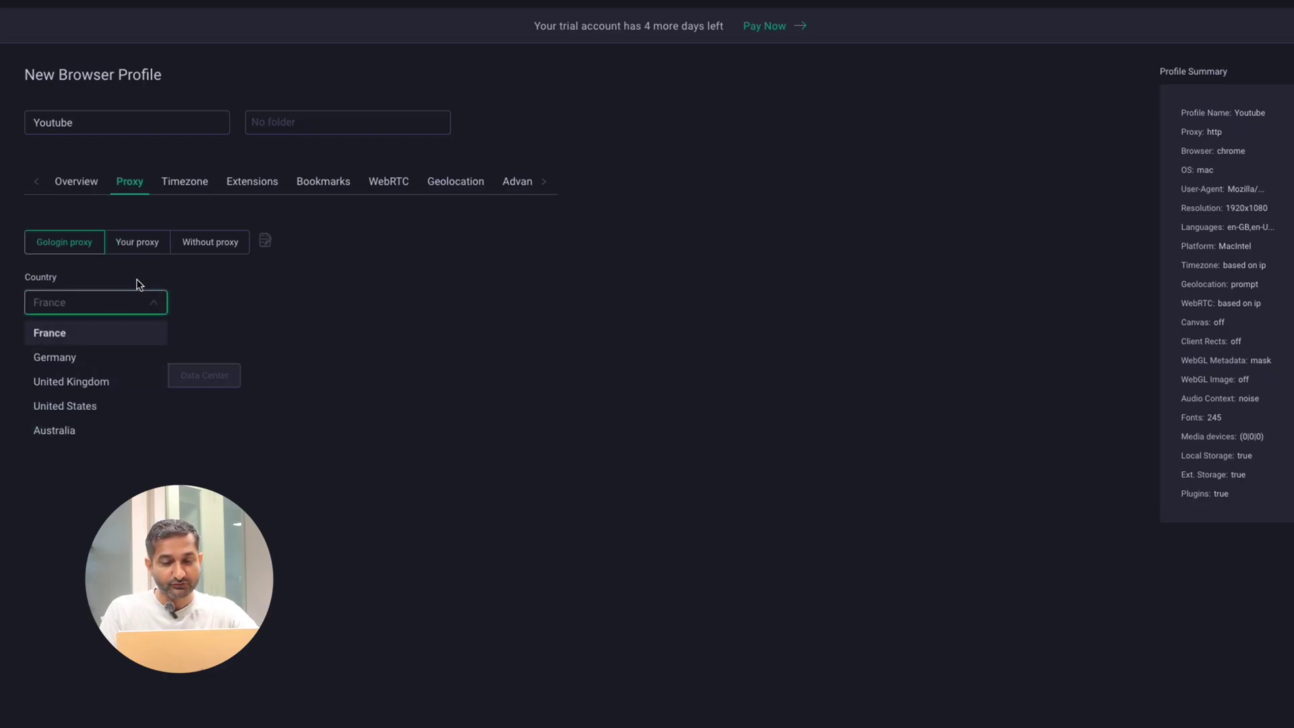
click(87, 406)
click(206, 310)
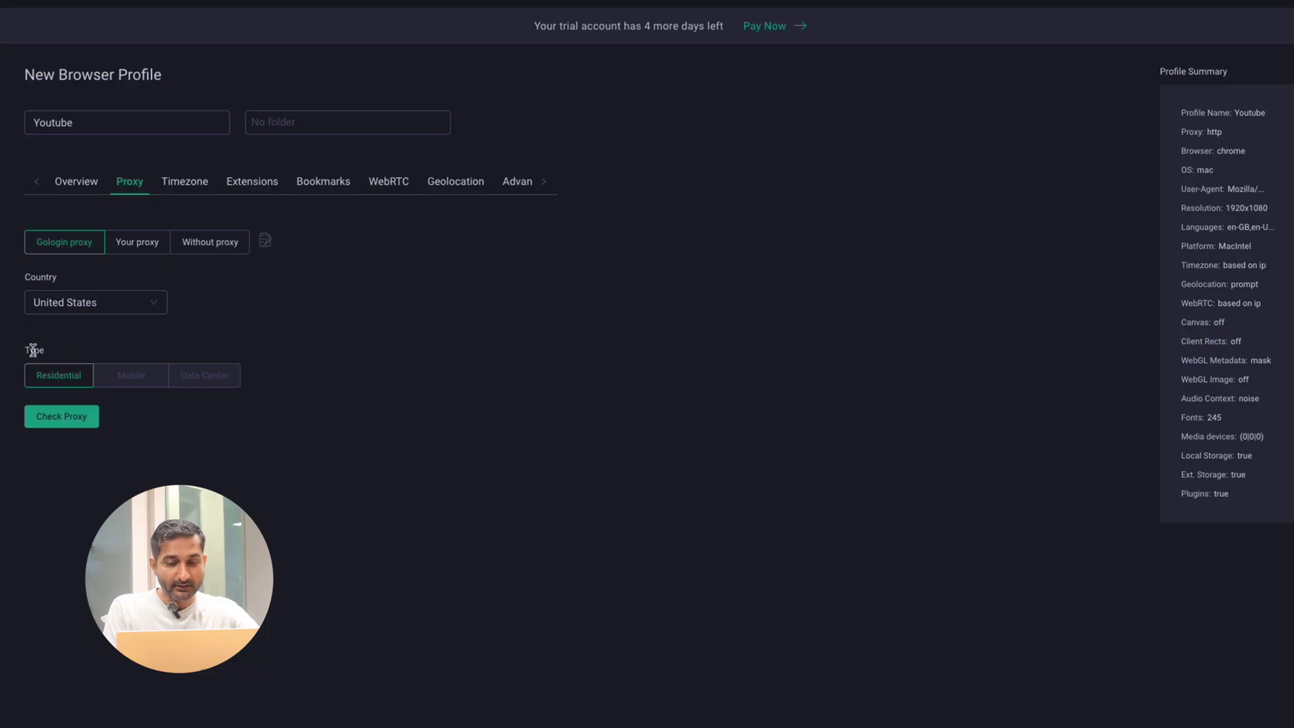
drag(41, 348, 2, 346)
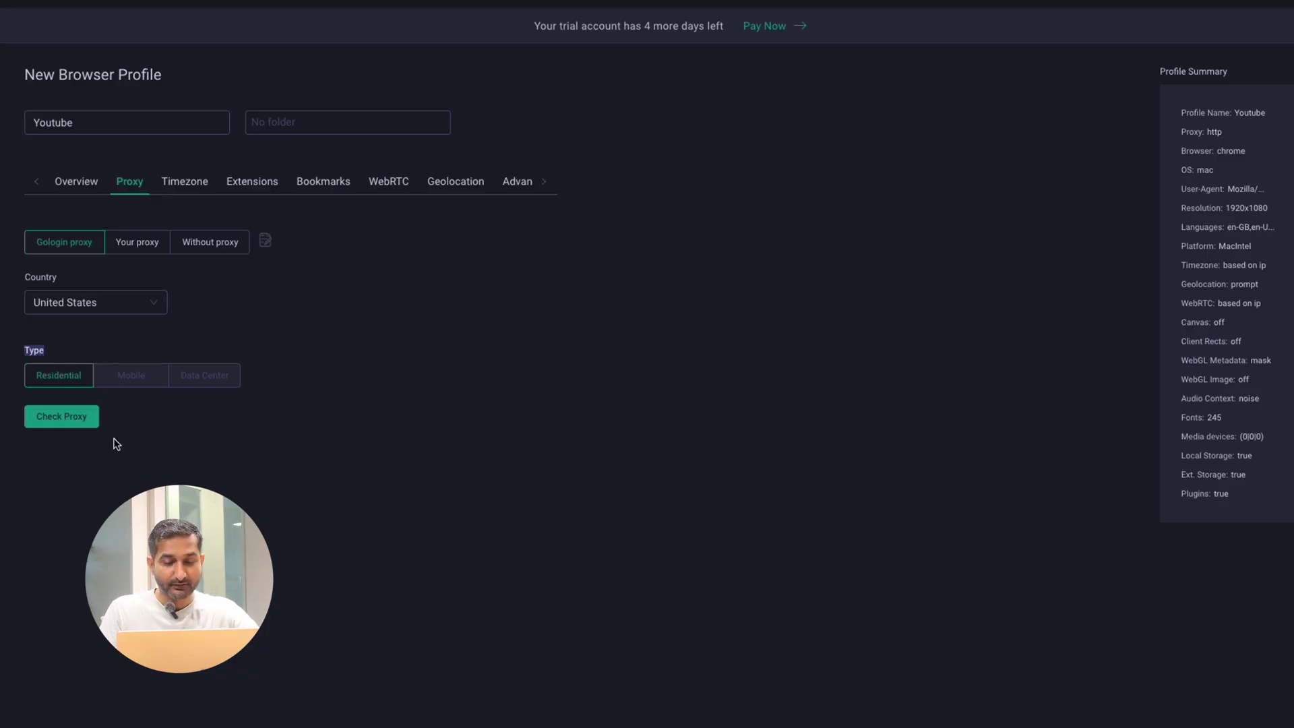
click(61, 418)
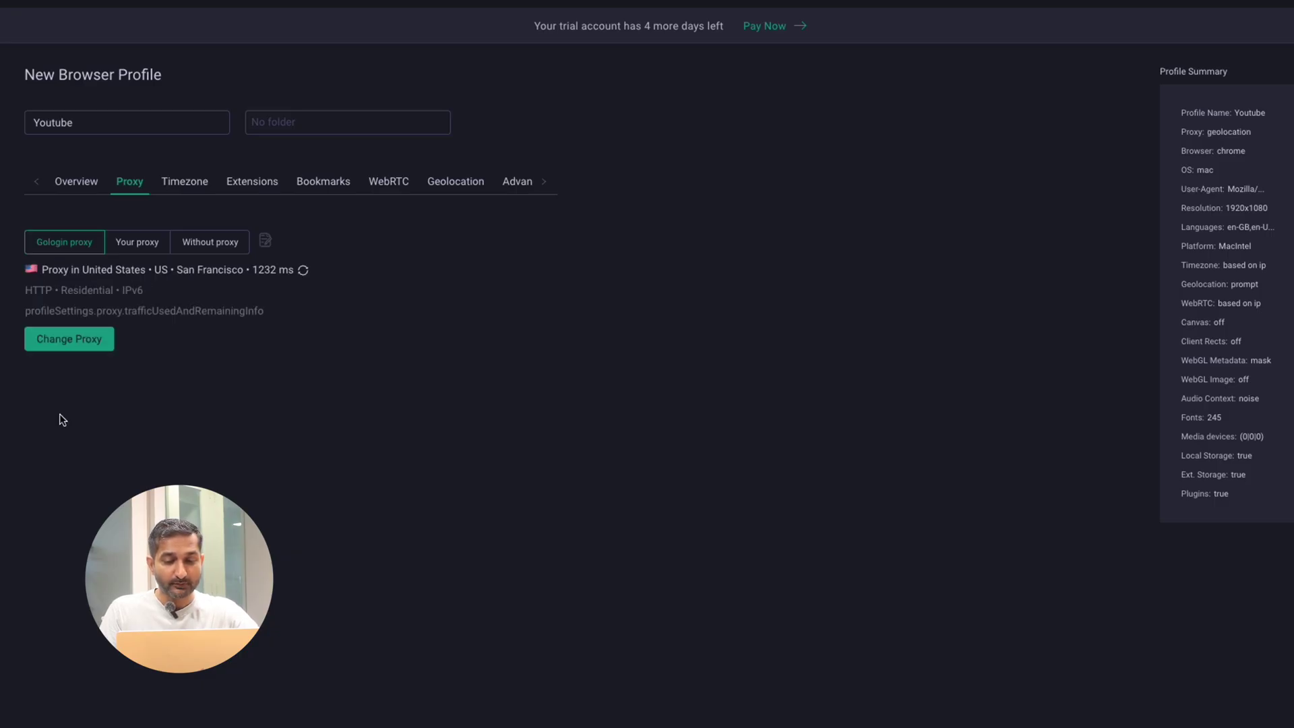
drag(43, 270, 300, 268)
click(398, 361)
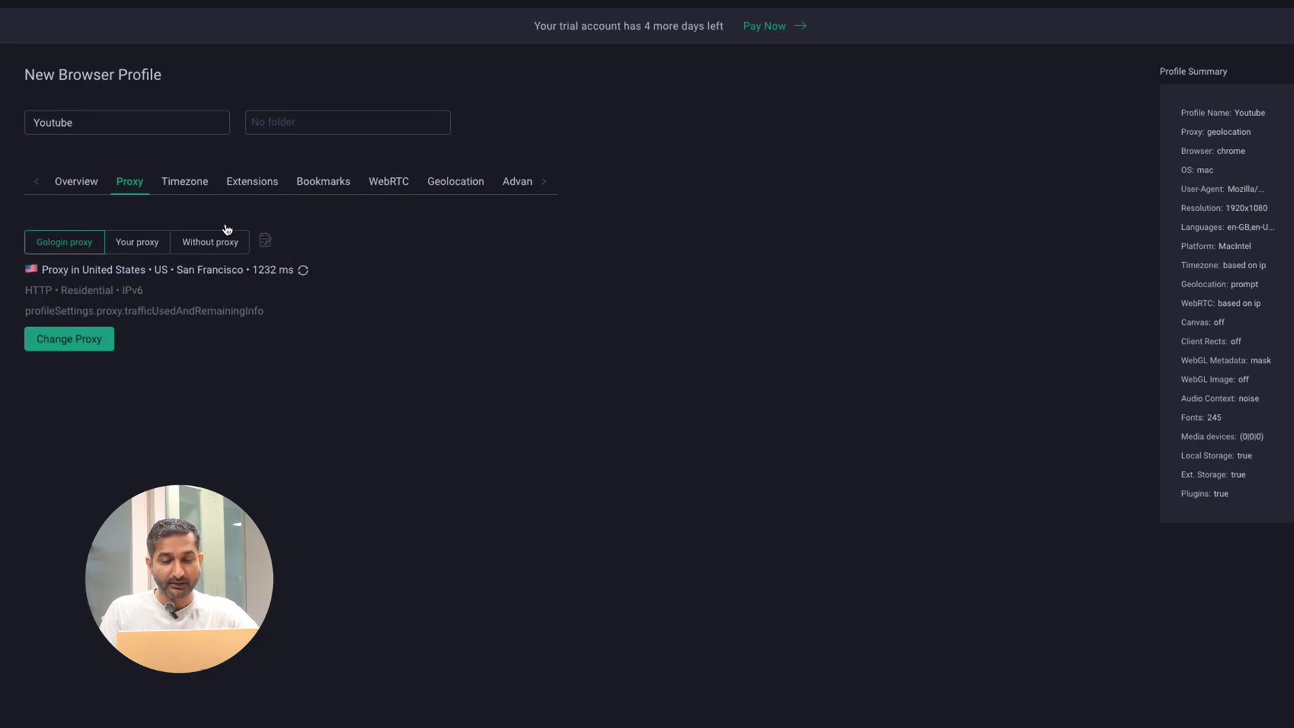
click(199, 188)
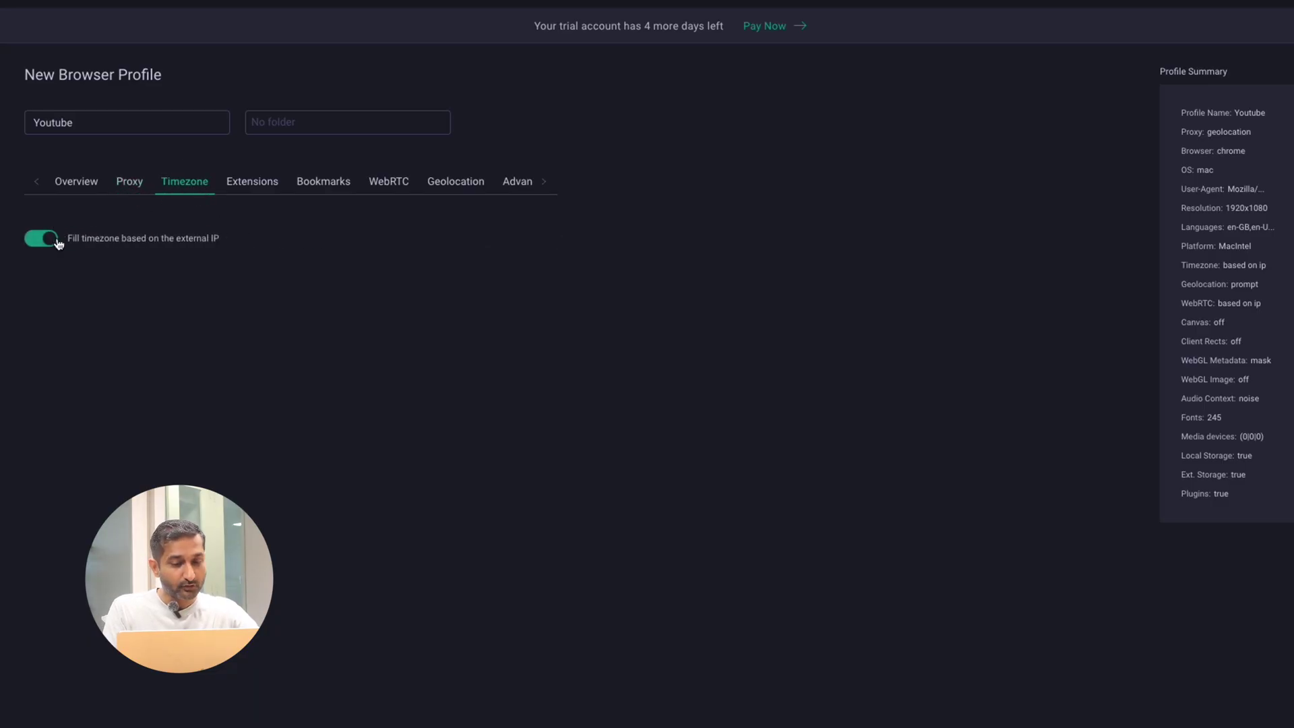
Browse the extensions available to add to the Youtube profile.
click(260, 188)
click(88, 237)
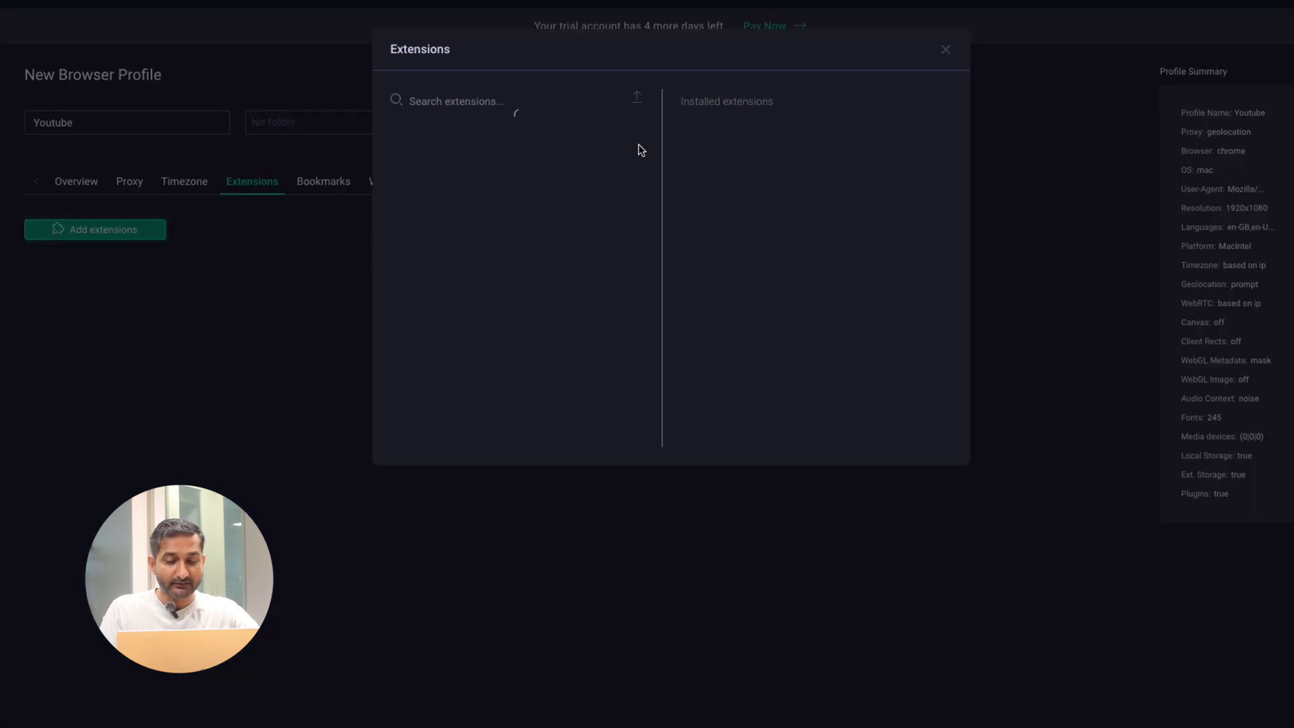
scroll(573, 270, down, 5)
scroll(570, 303, down, 5)
Review the preset bookmarks, WebRTC based on IP, and prompt-based geolocation settings.
click(327, 188)
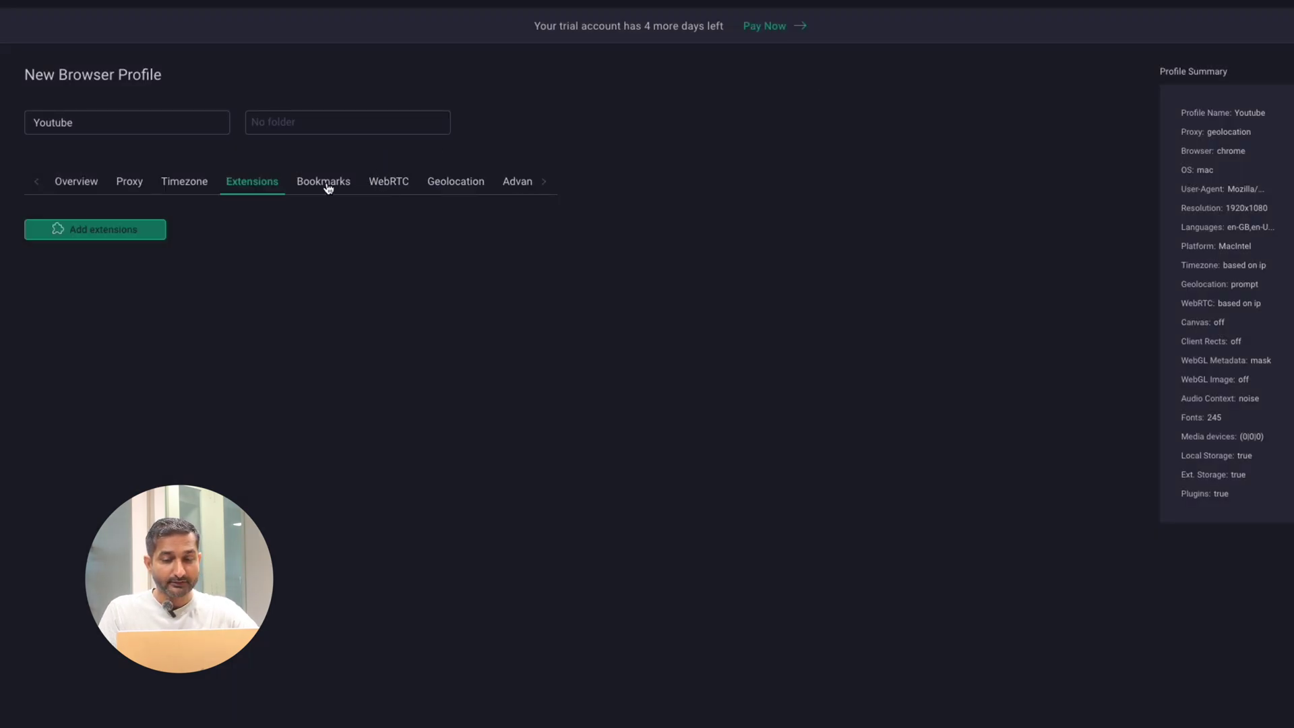
scroll(209, 290, down, 10)
click(204, 351)
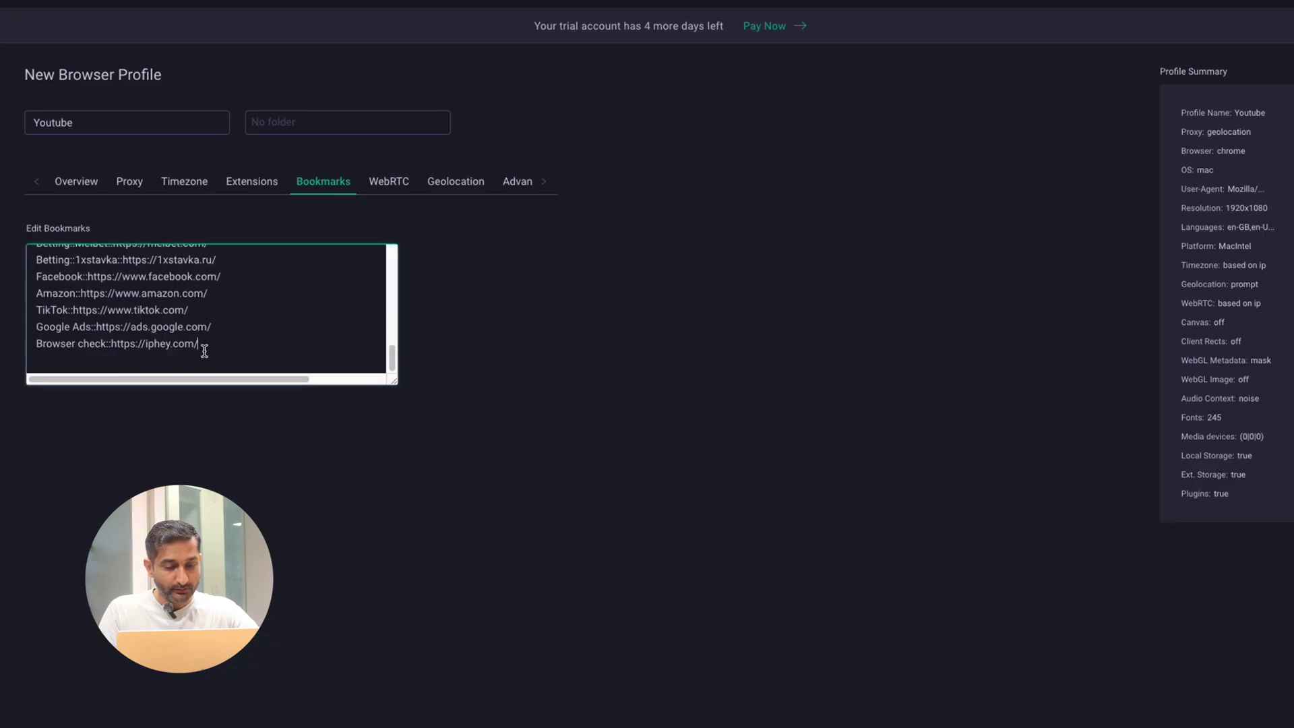
click(382, 196)
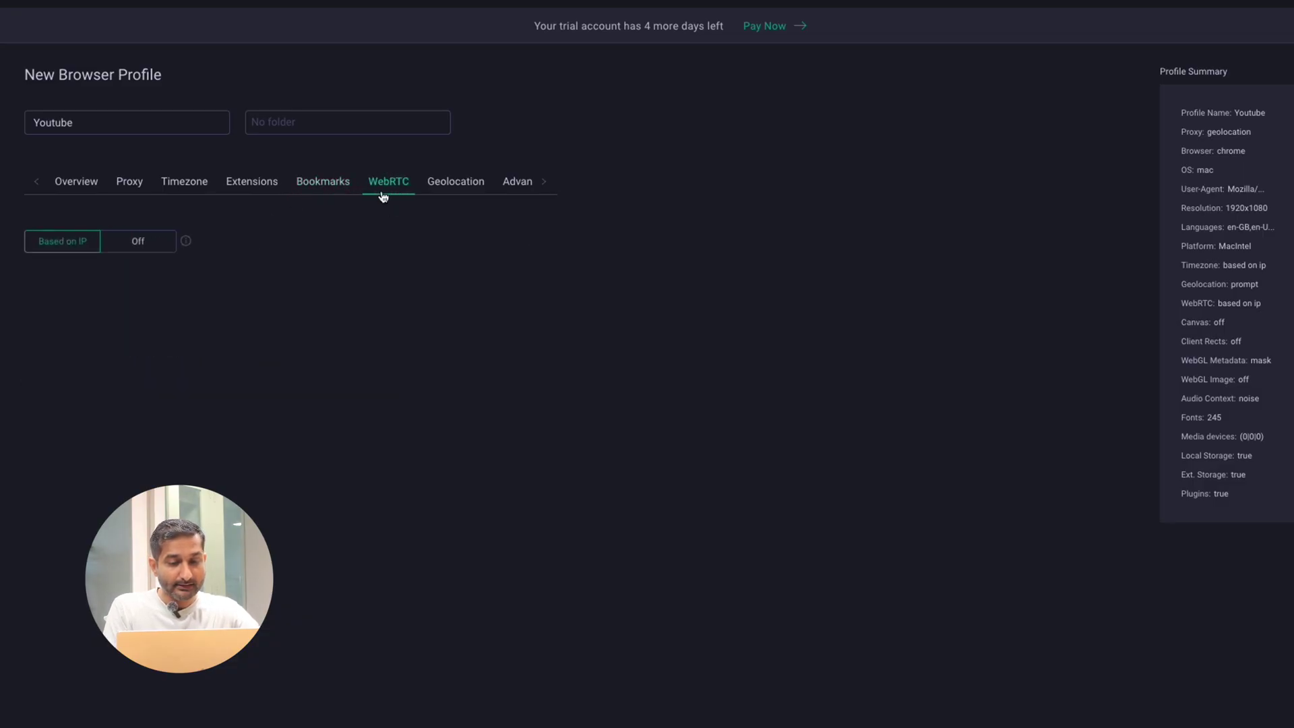
click(457, 188)
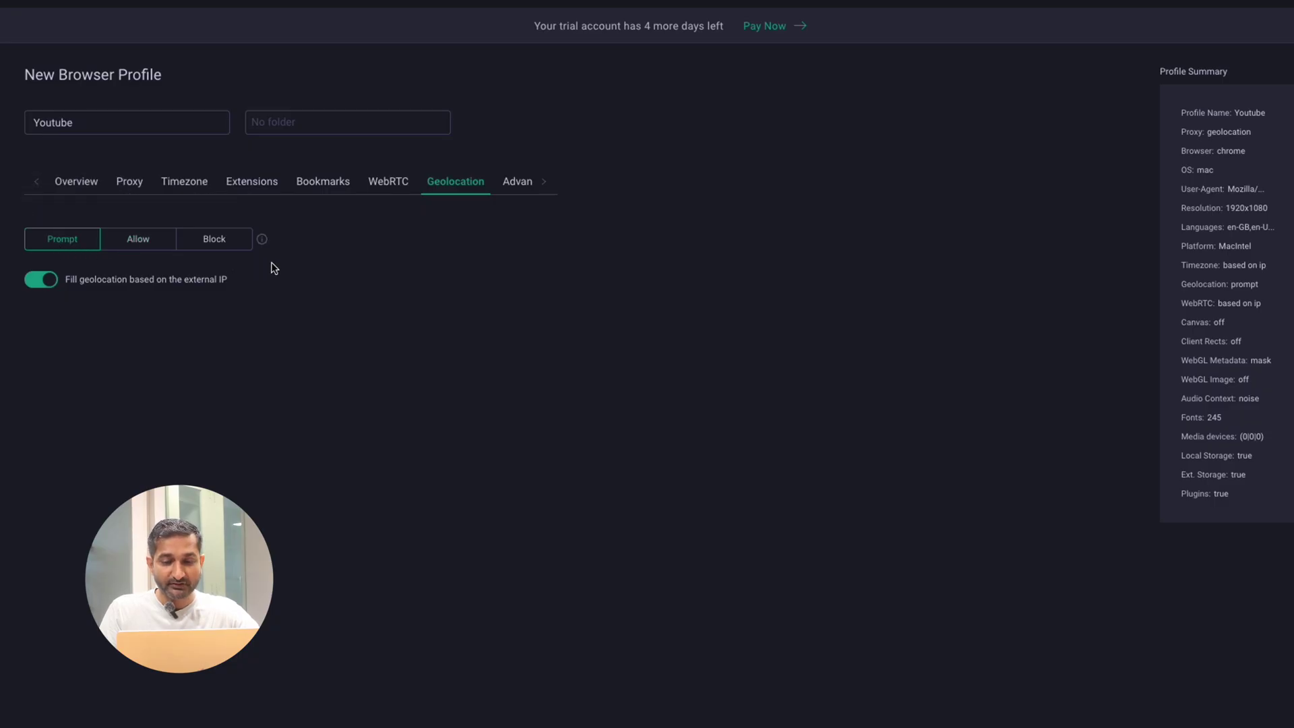
mouse_move(261, 239)
click(520, 187)
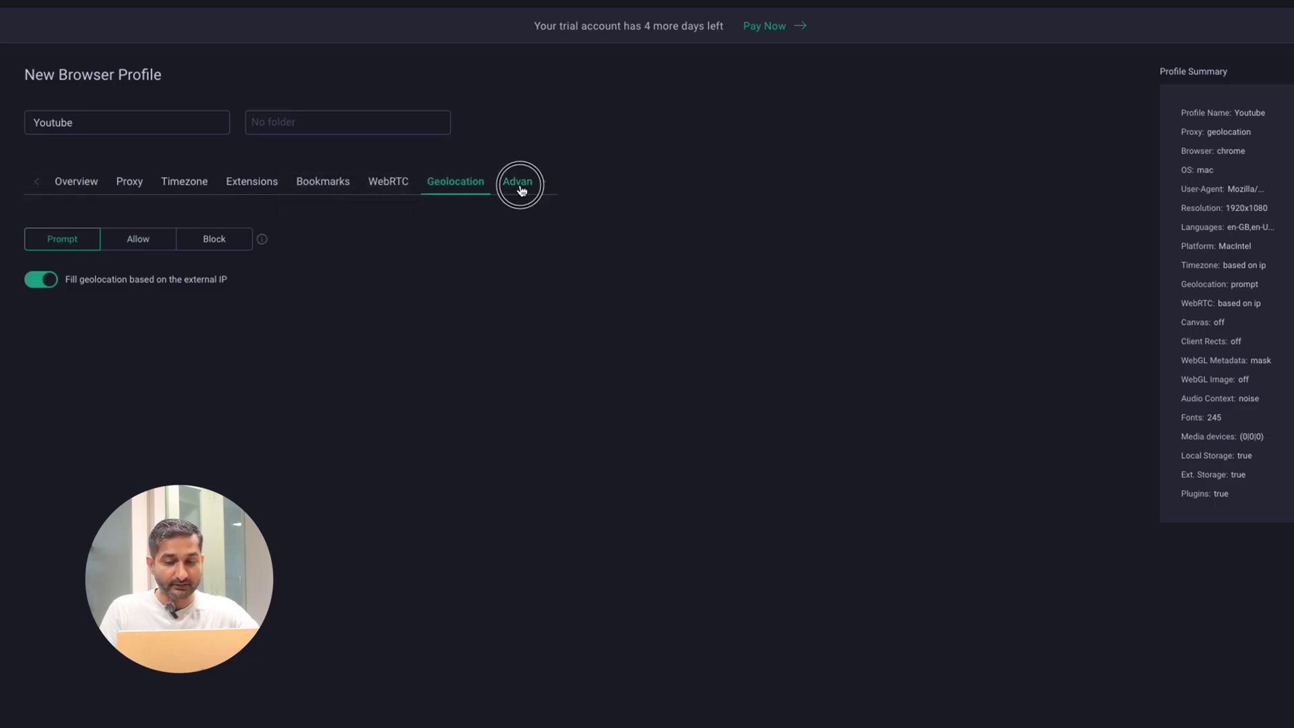
Scroll through the Advanced tab's Navigator and Fonts fingerprint sections.
drag(103, 249, 19, 245)
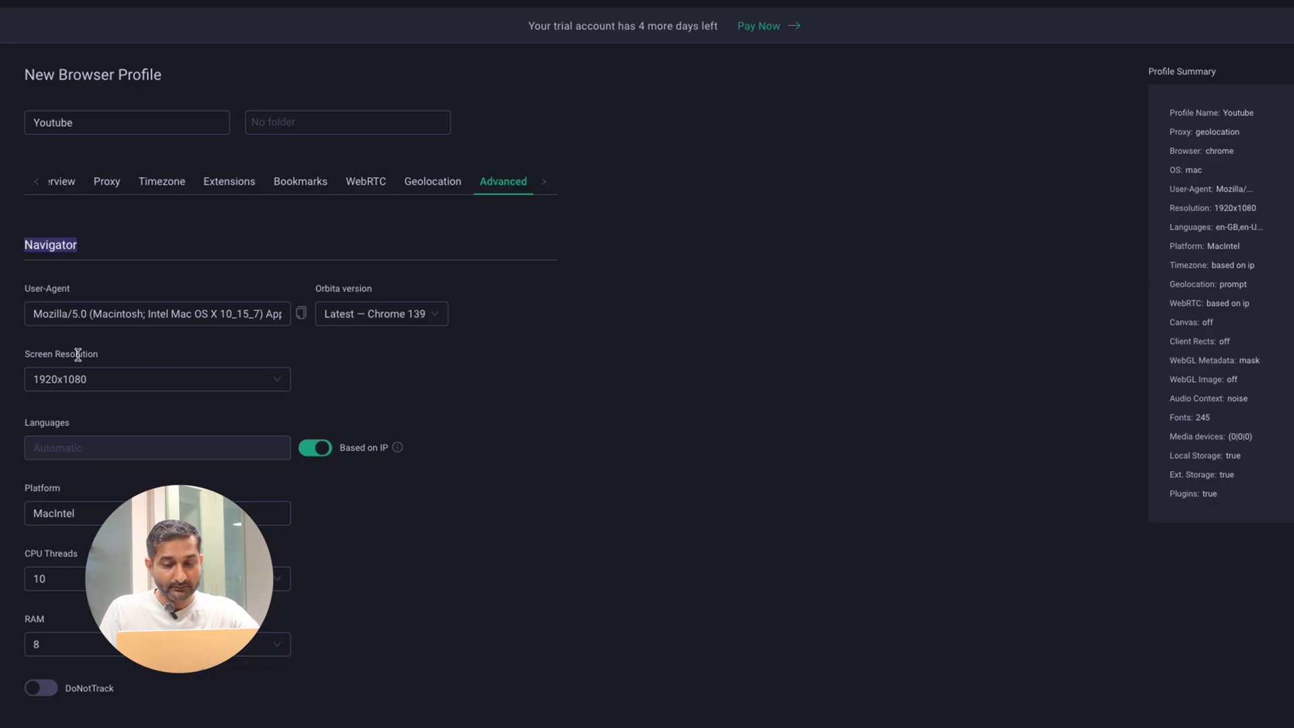
scroll(78, 354, down, 5)
drag(81, 396, 3, 391)
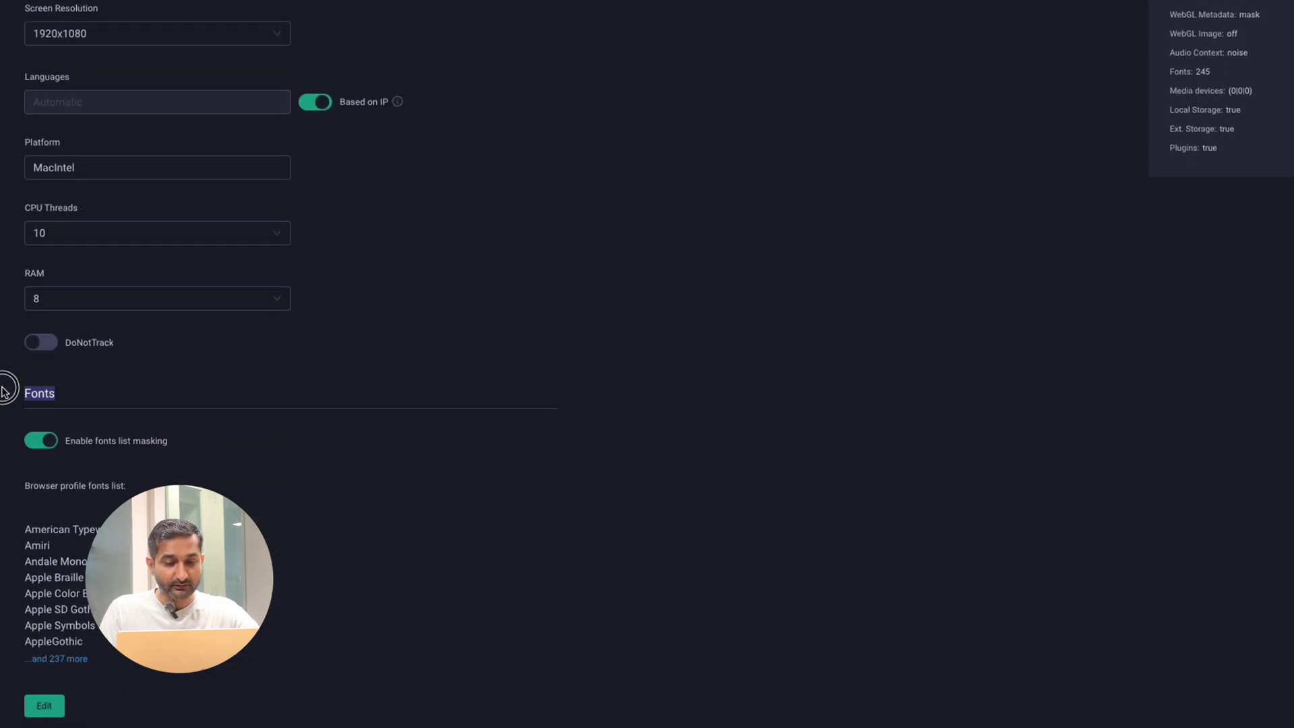
click(78, 396)
scroll(78, 396, down, 5)
scroll(78, 269, down, 3)
drag(20, 178, 148, 178)
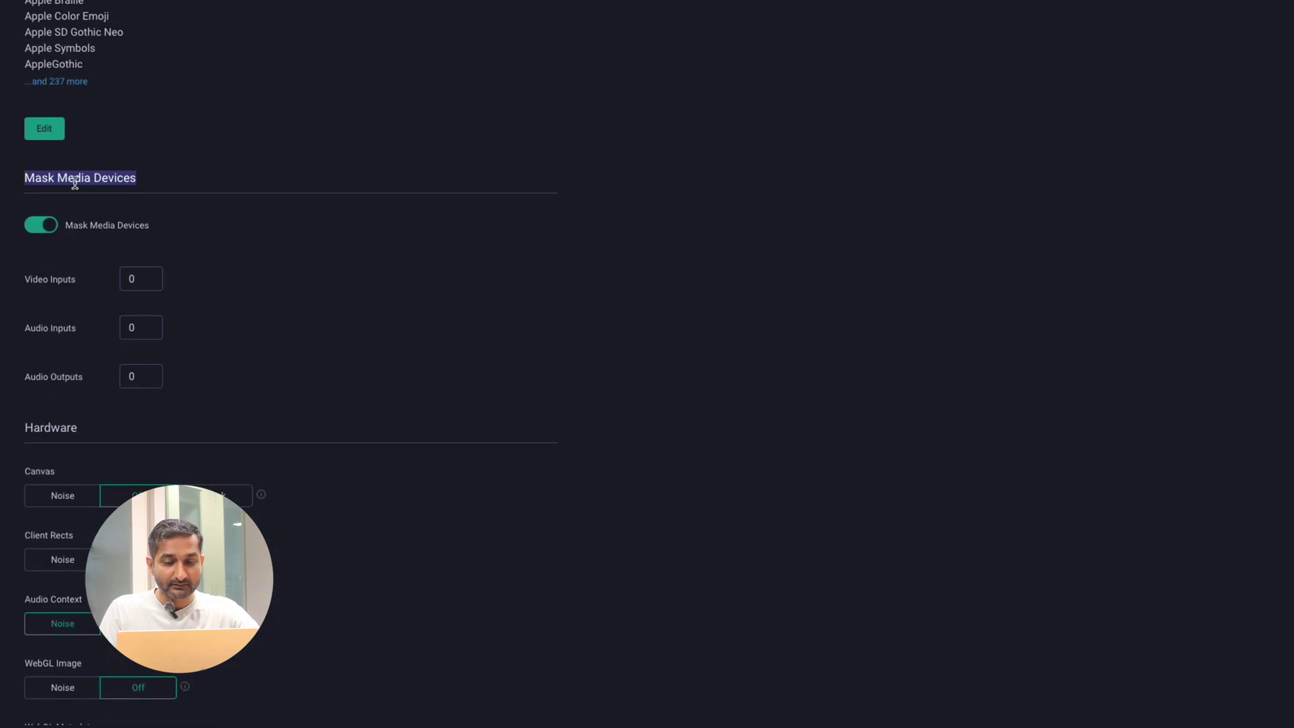
scroll(74, 184, down, 5)
drag(81, 101, 4, 105)
scroll(95, 353, down, 7)
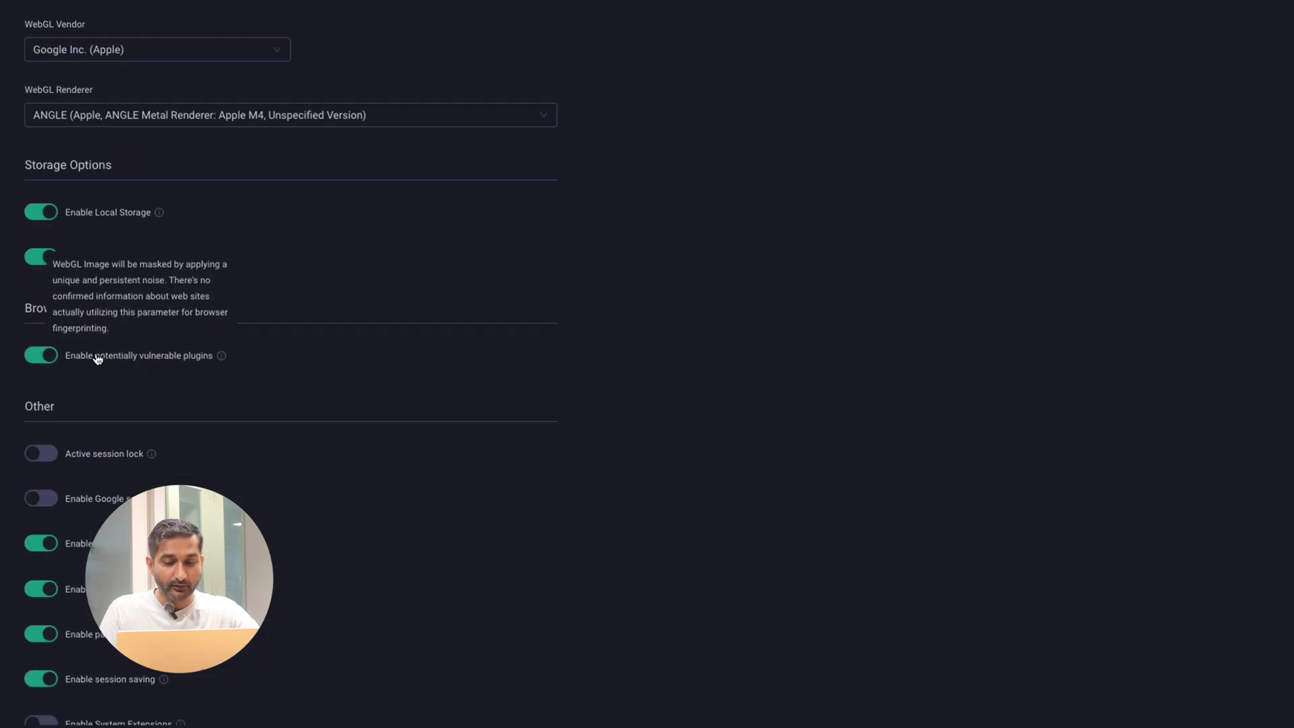
Review Storage Options and cookies, then create the Youtube profile and run it.
triple_click(62, 166)
drag(115, 308, 2, 297)
drag(57, 405, 12, 404)
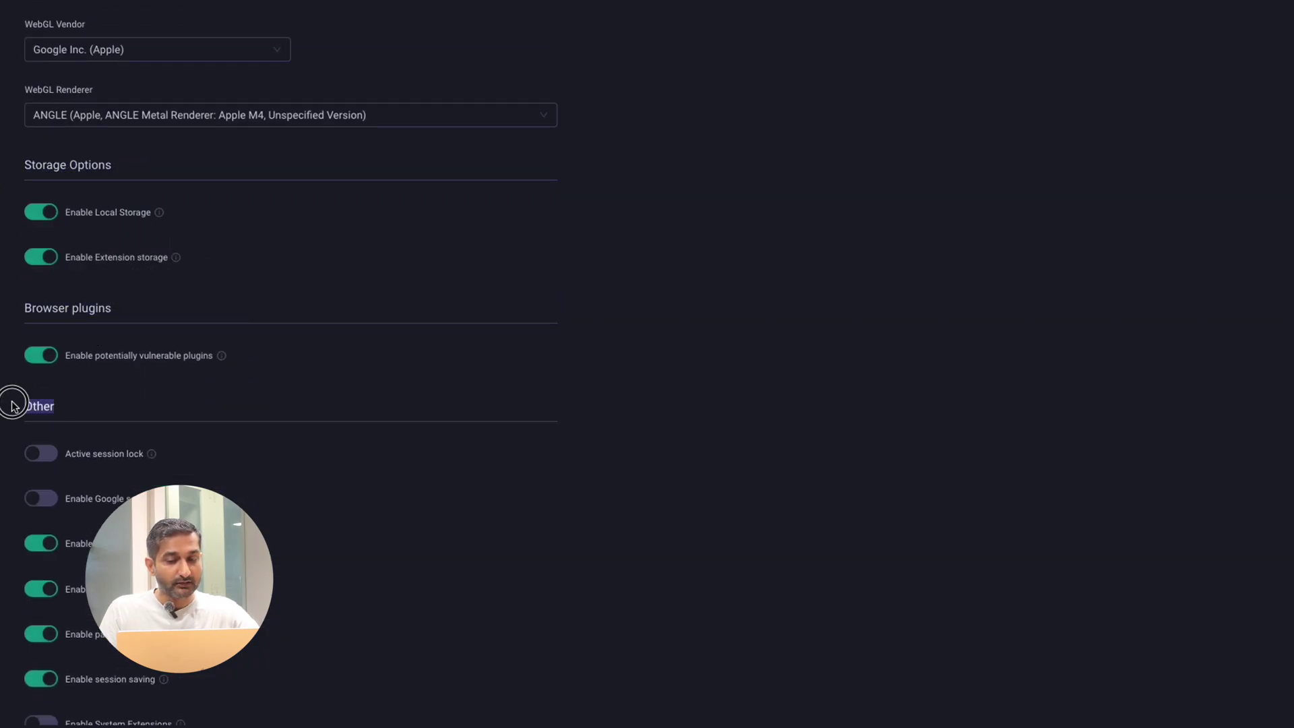
scroll(11, 404, down, 5)
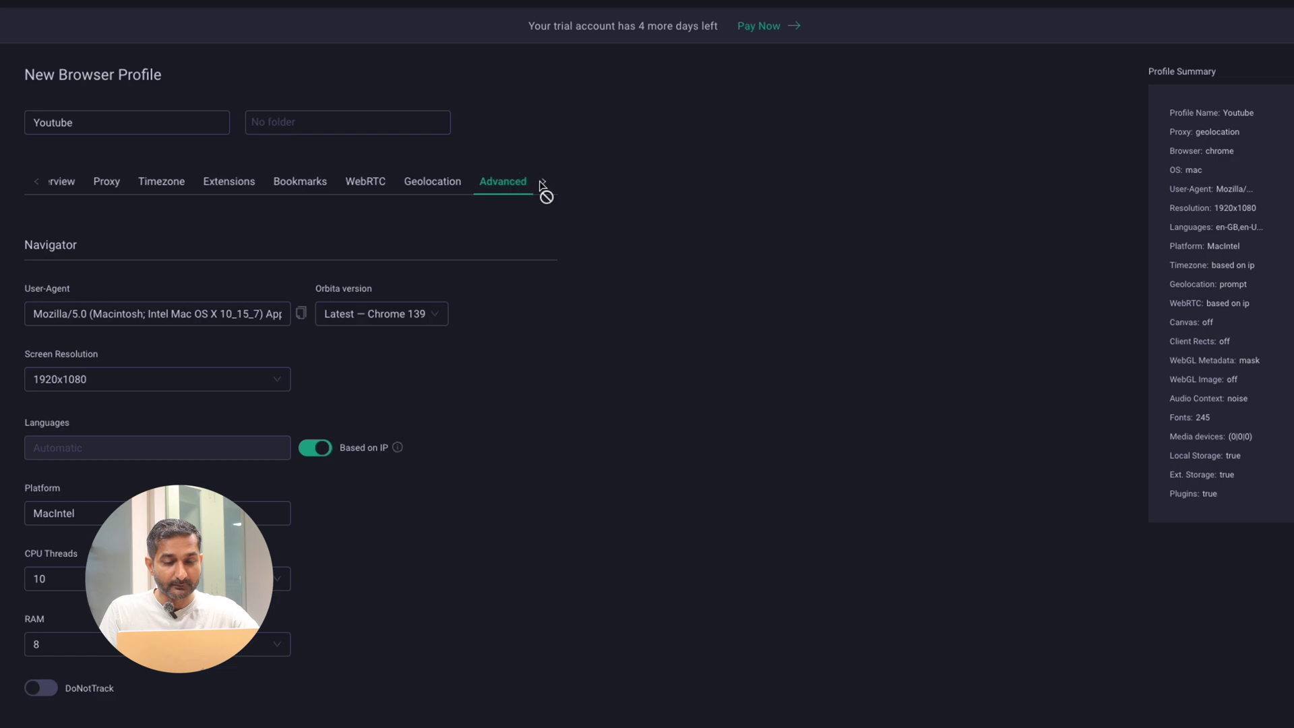
click(543, 183)
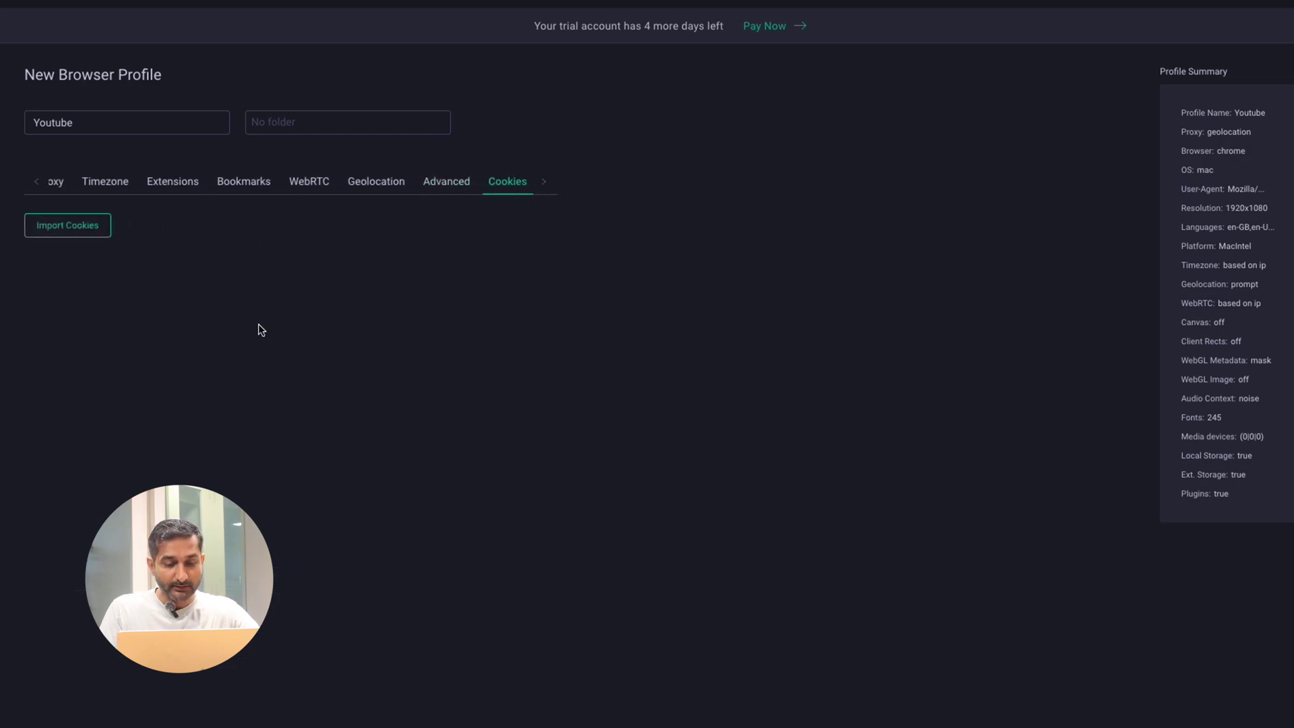
click(114, 705)
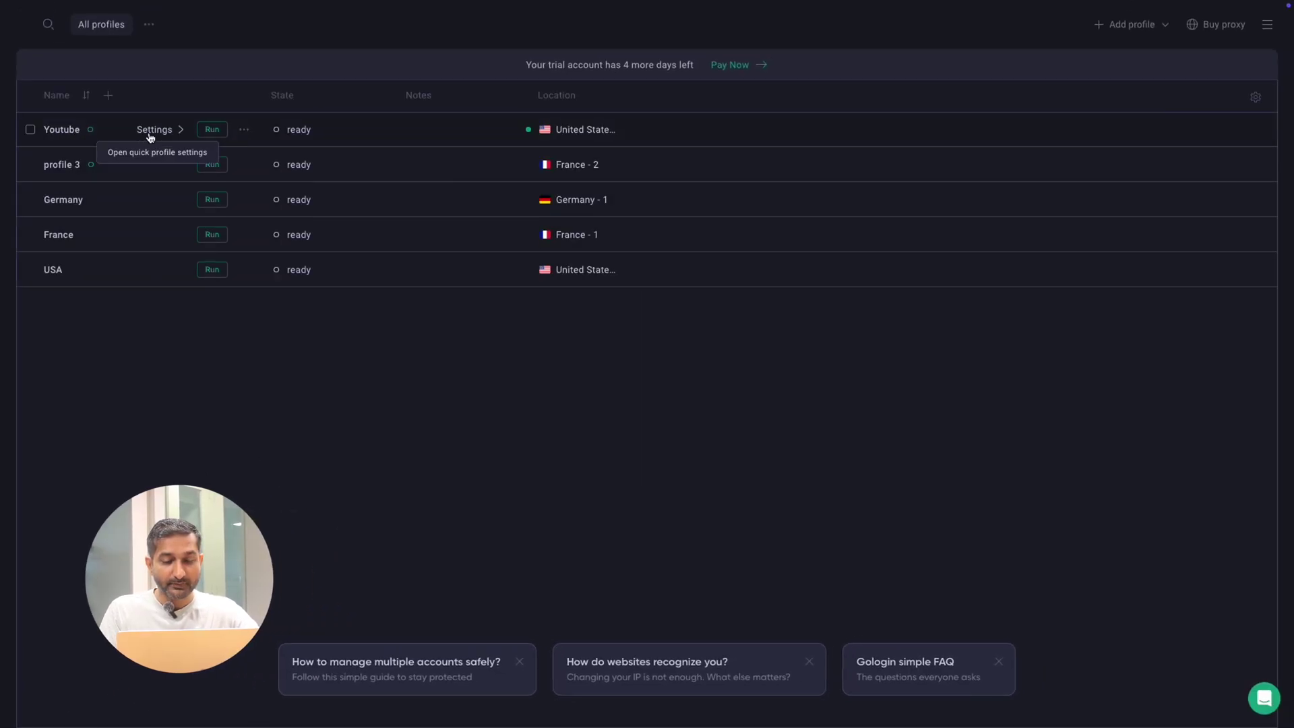
click(213, 130)
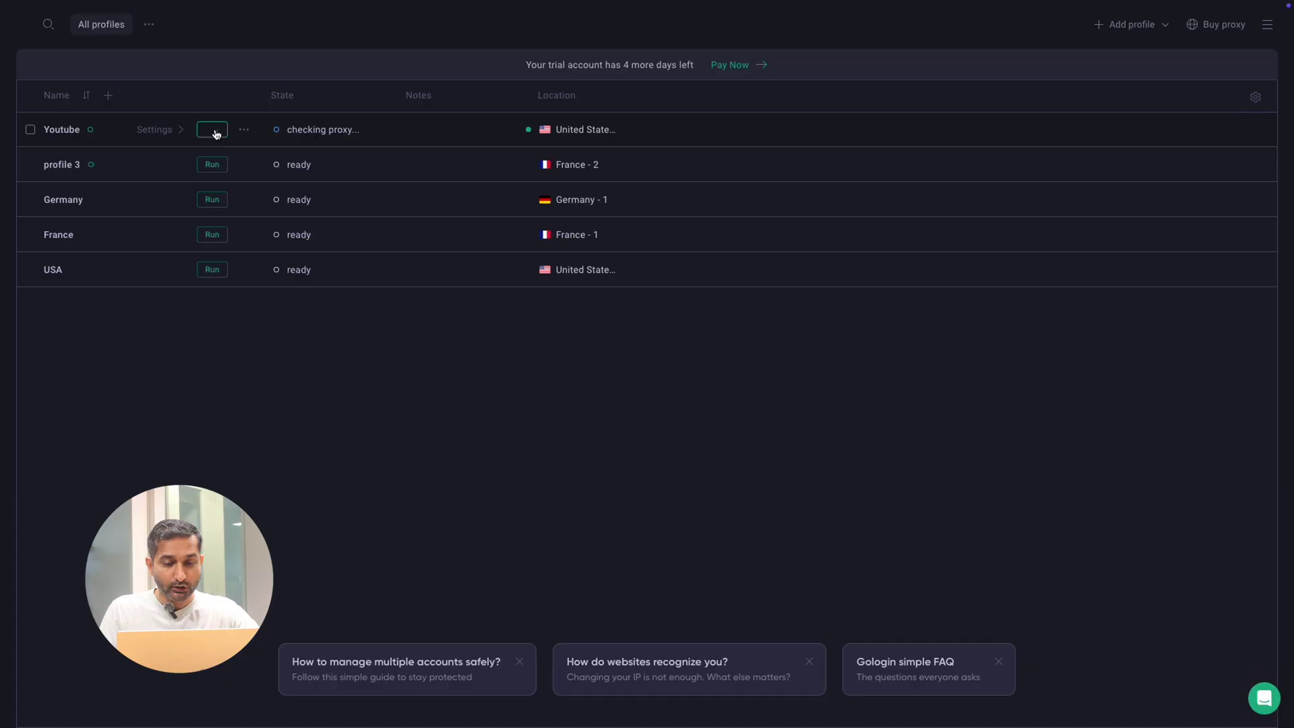
Search Google for 'youtube', open the YouTube home page, and start signing in.
click(453, 266)
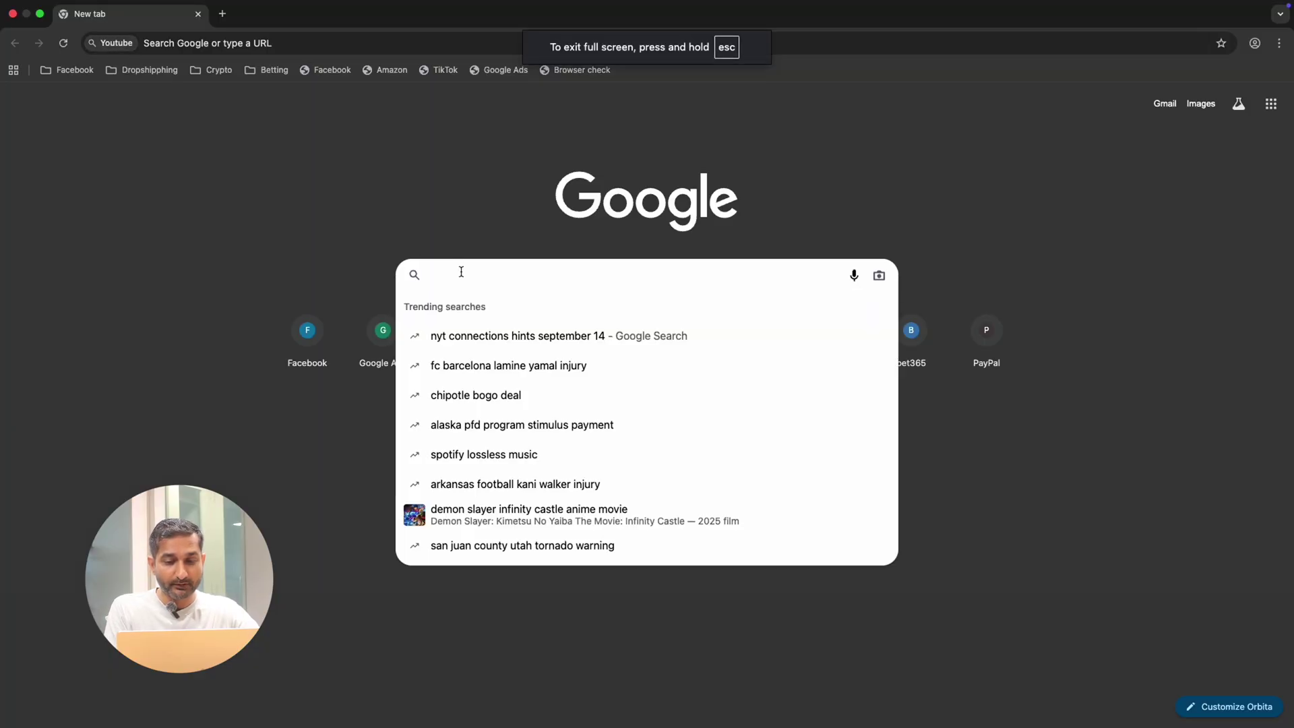
text(youtube)
key(Return)
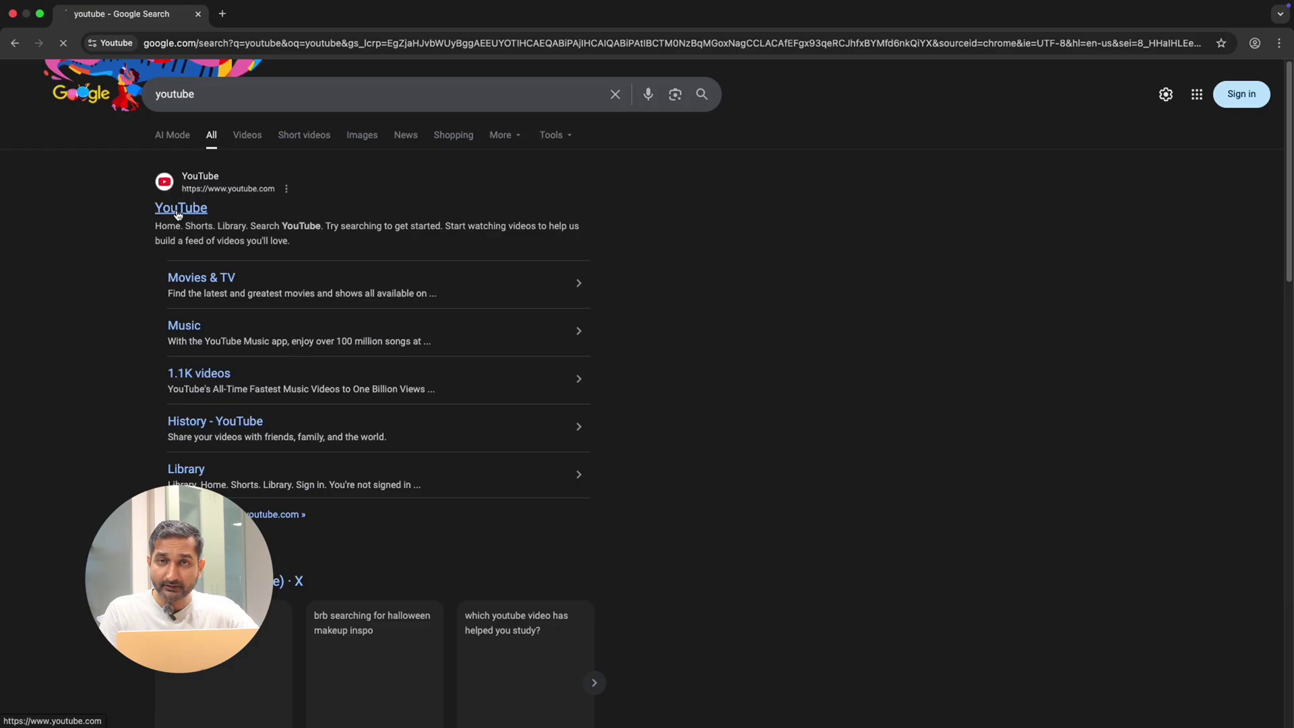
click(169, 211)
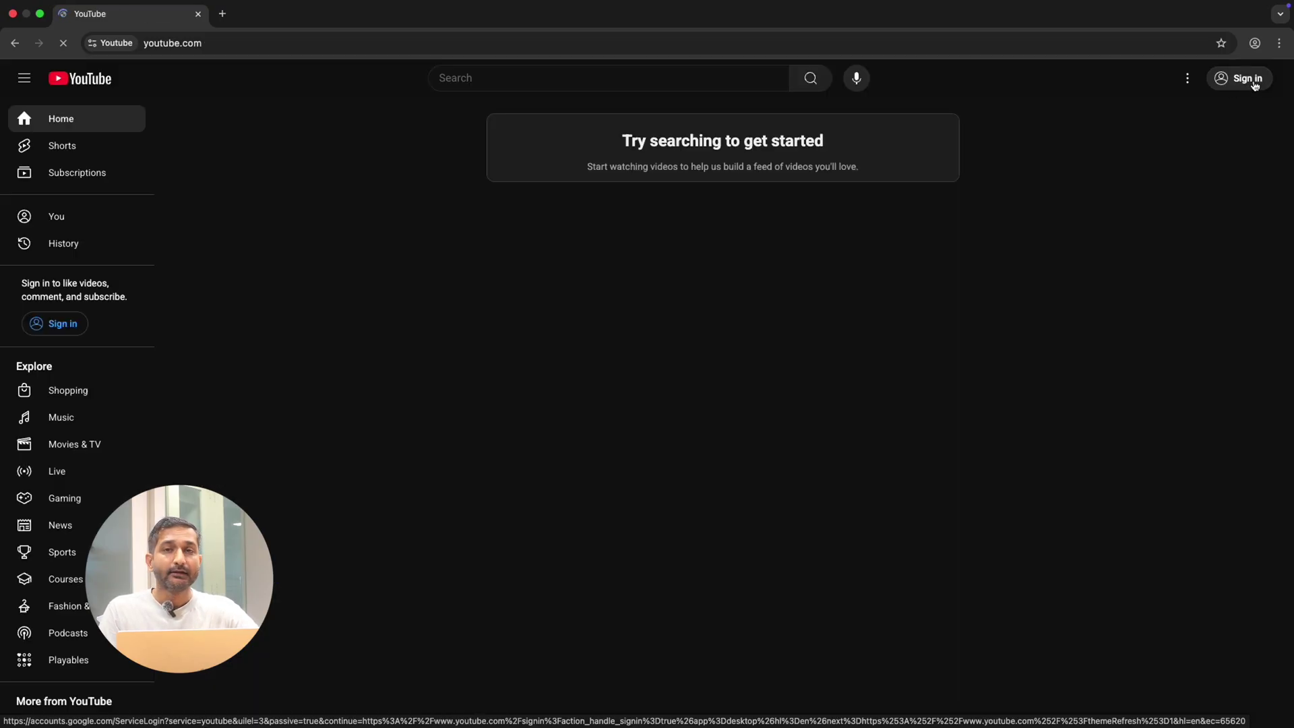
click(1255, 86)
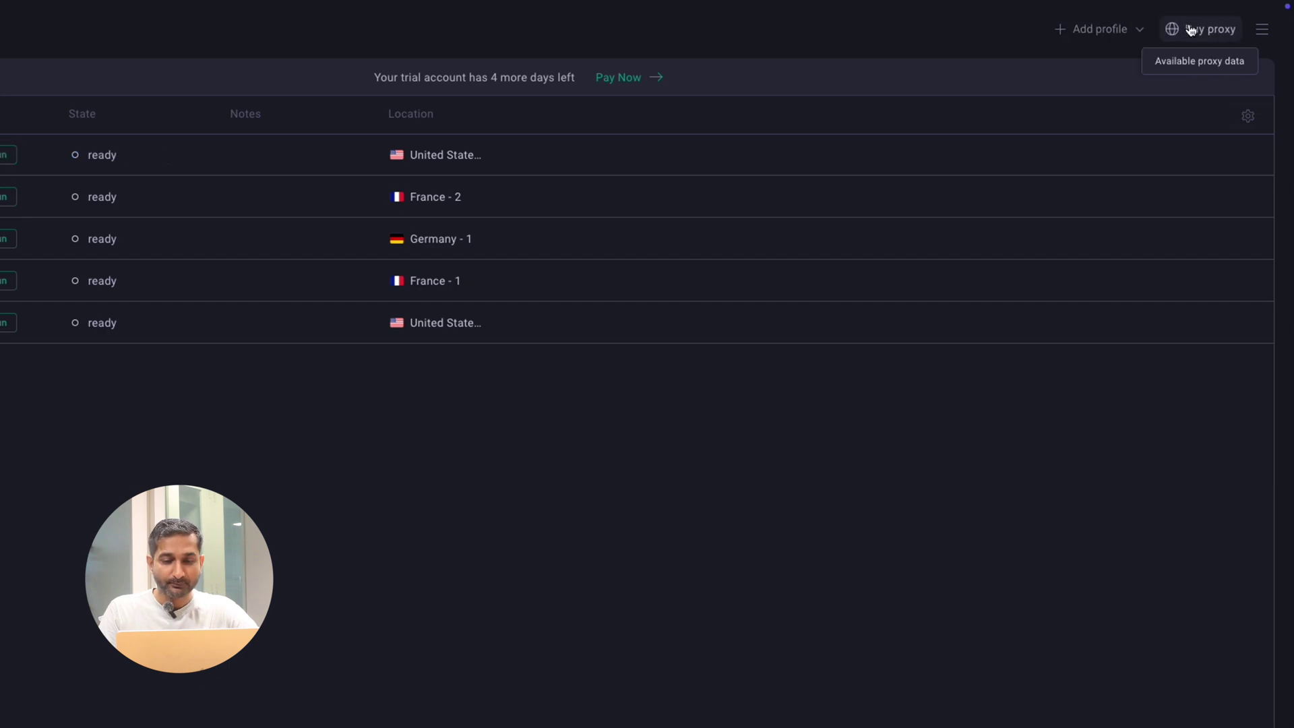
Open the account menu showing the Enterprise workspace at 4 of 1000 profiles.
click(1262, 30)
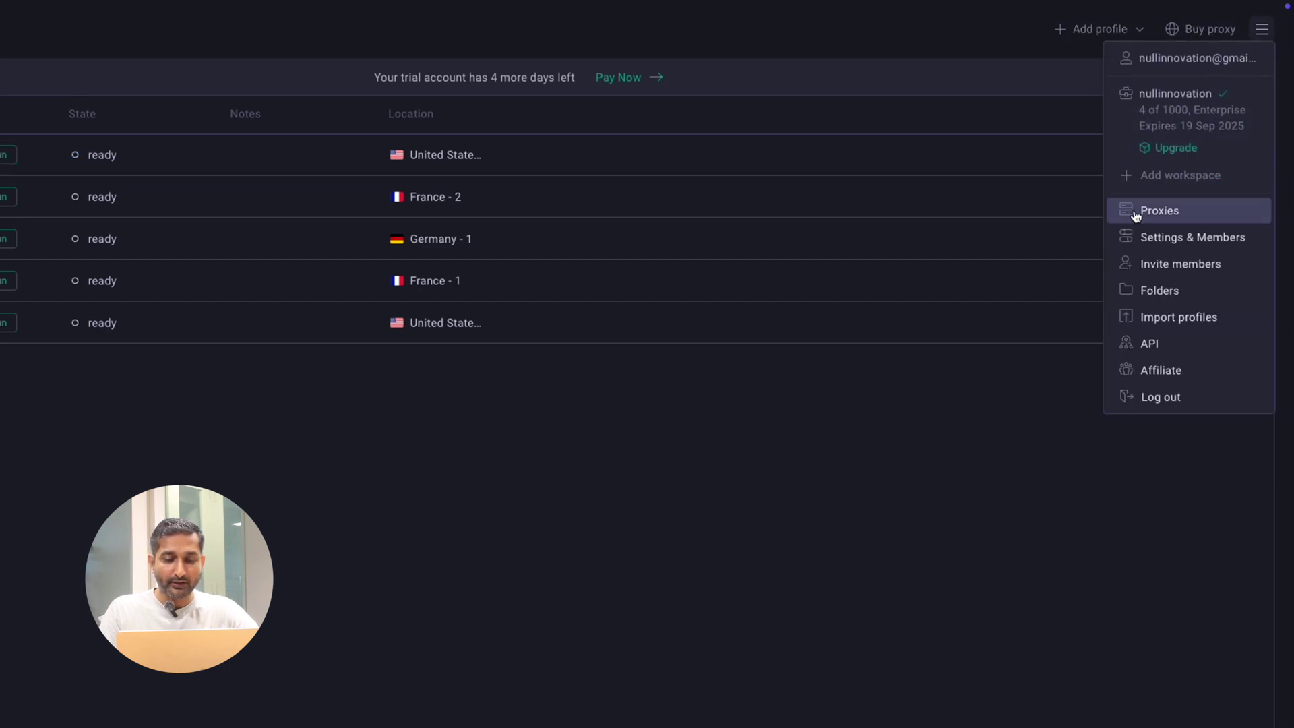